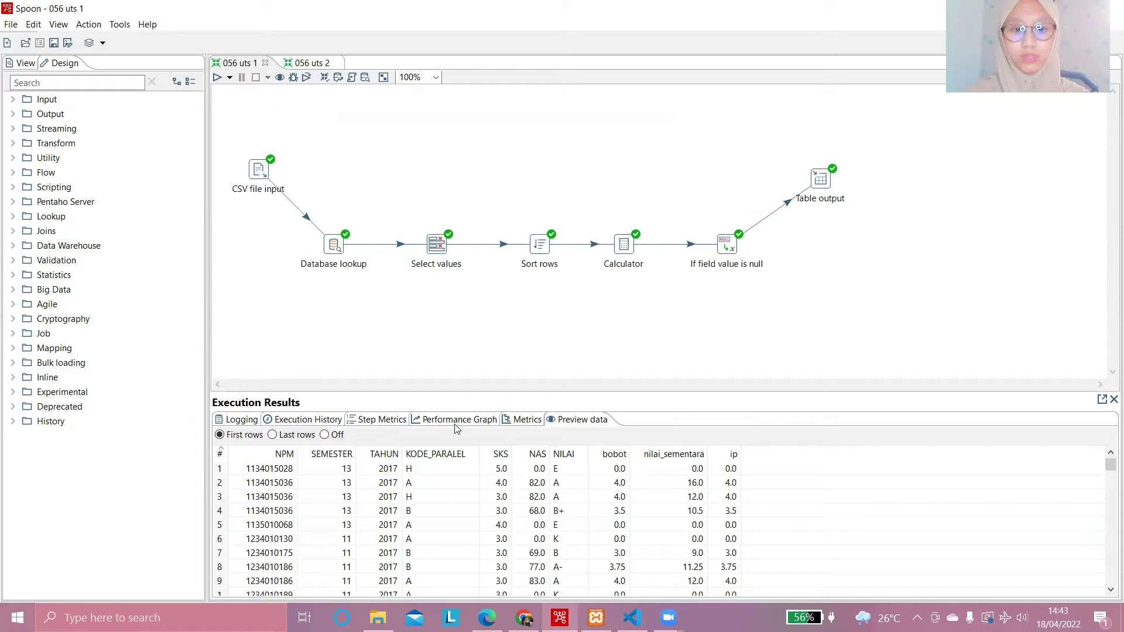
Step: Switch to the uts integrasi 2122.pdf in Edge and read question 1 of SOAL A, including the IP formula and grade scale
click(486, 618)
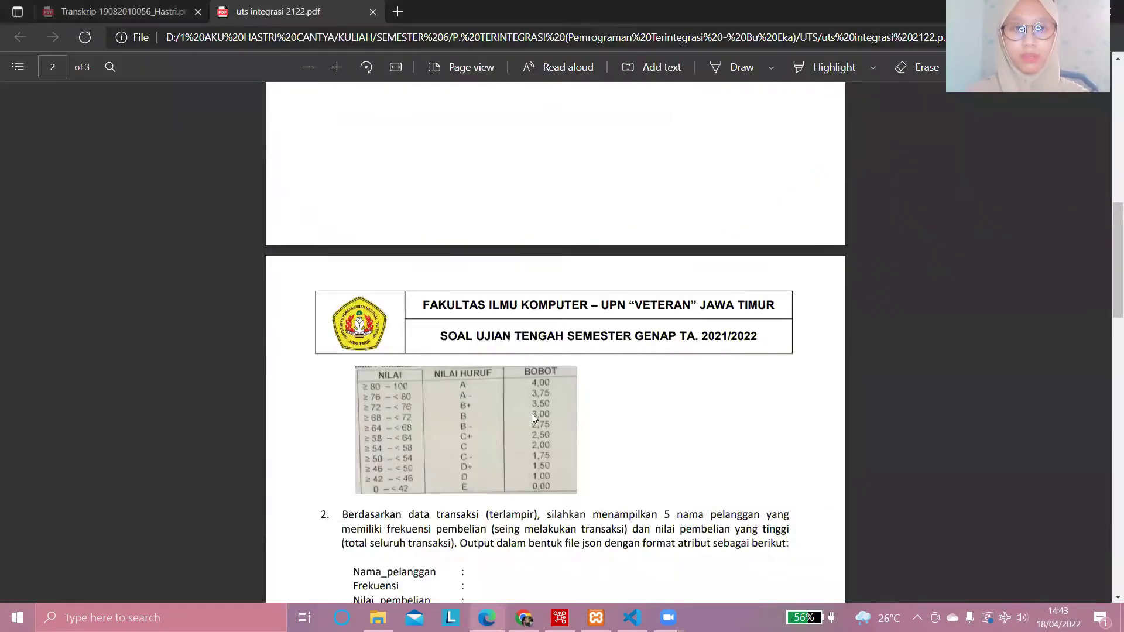
scroll(532, 413, up, 6)
scroll(533, 417, up, 3)
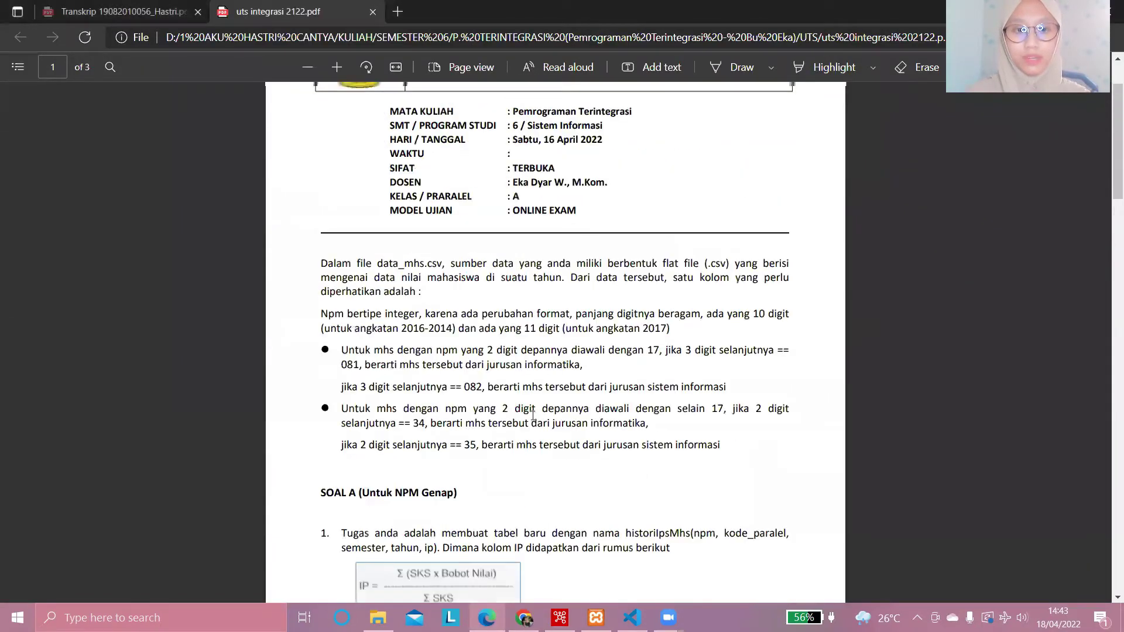
scroll(532, 416, down, 6)
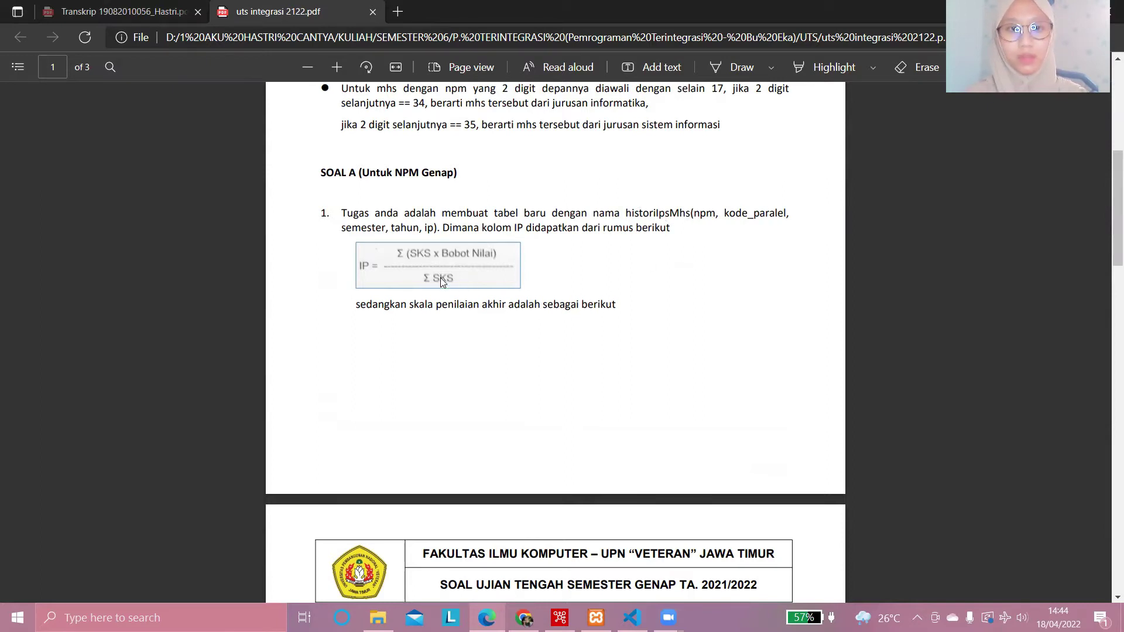
scroll(448, 229, down, 2)
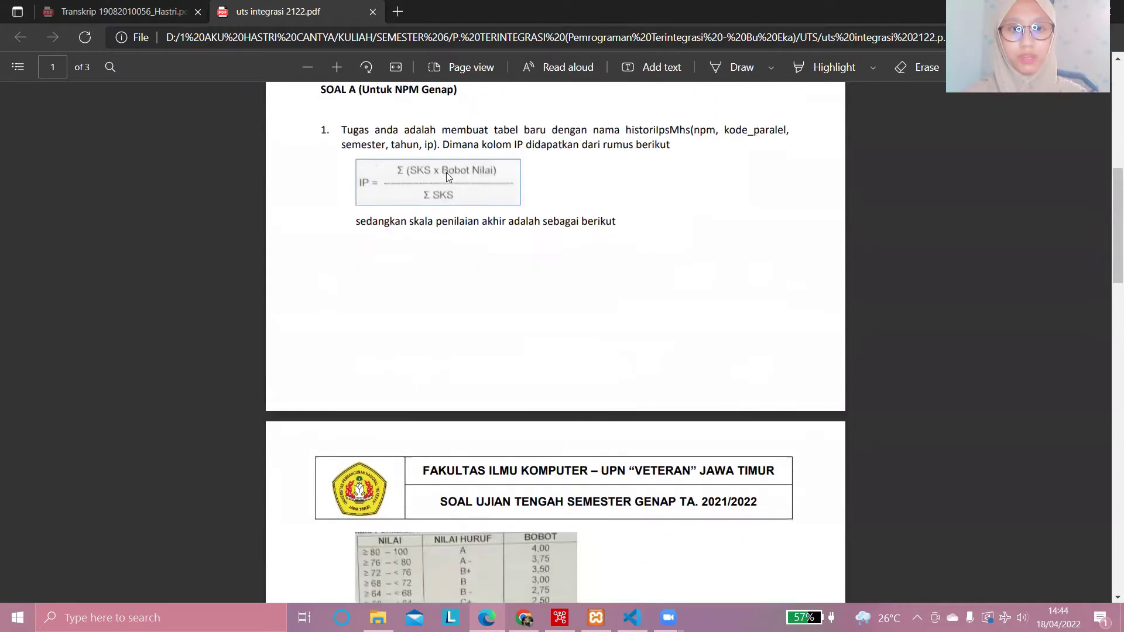
scroll(527, 170, down, 1)
scroll(529, 166, down, 3)
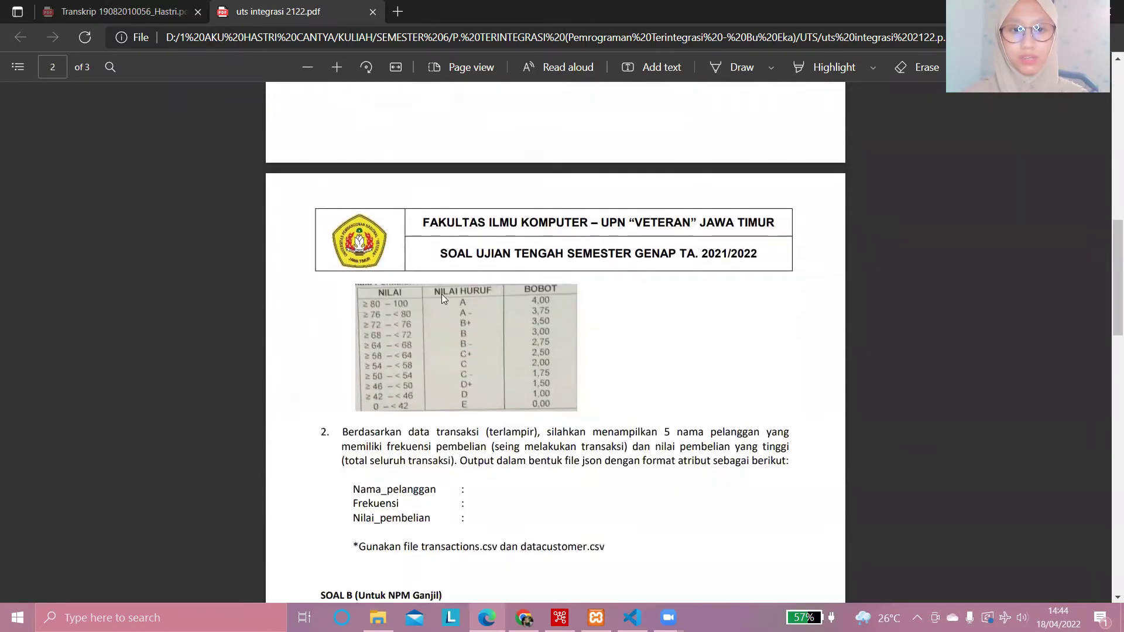
scroll(480, 384, up, 2)
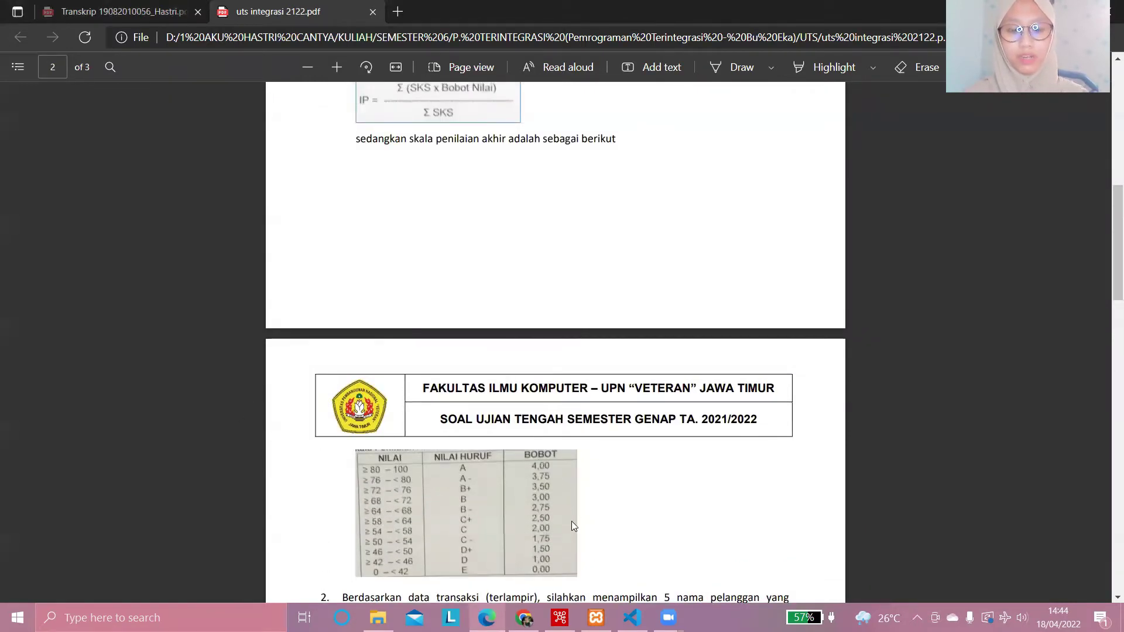
Step: Return to Spoon and review the CSV file input step's file and field settings, leaving them unchanged
click(560, 618)
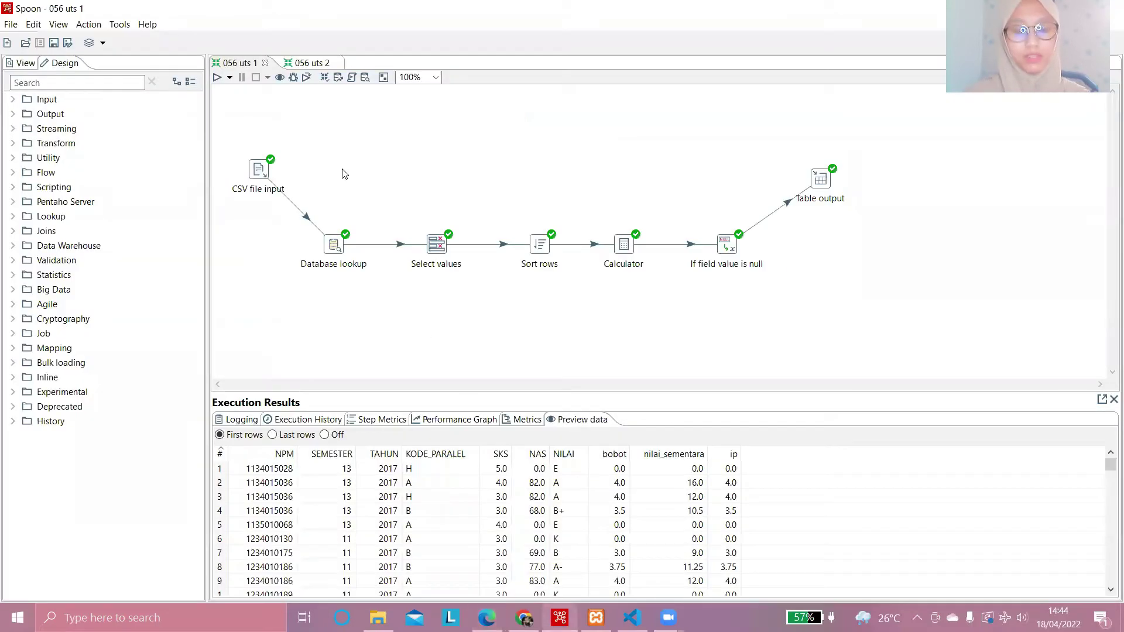
click(258, 170)
double_click(259, 171)
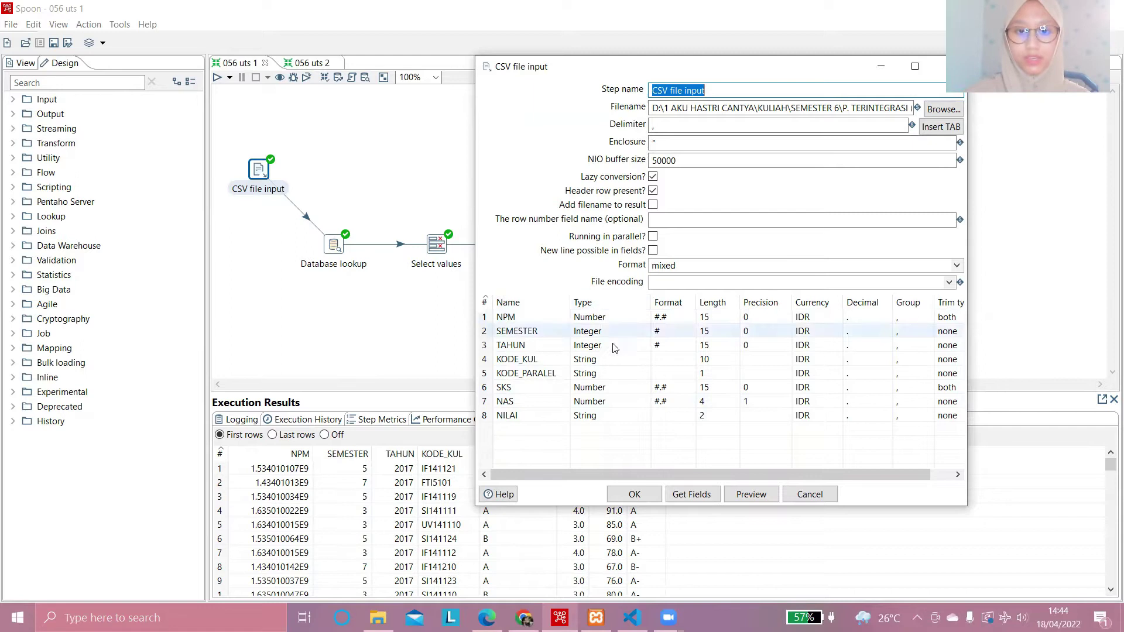
click(809, 499)
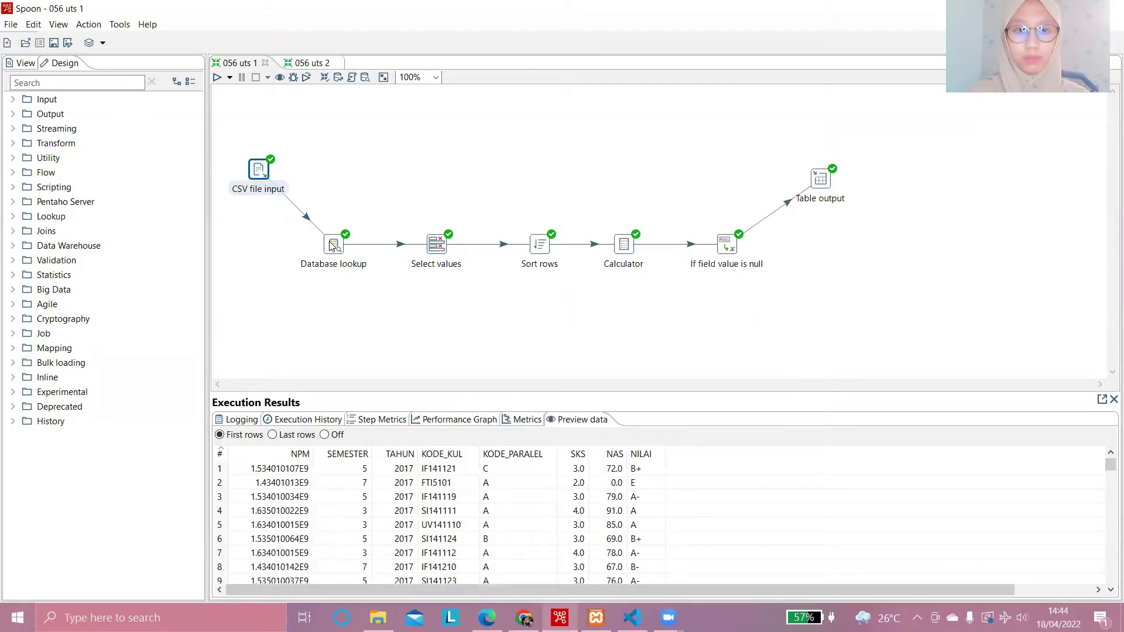
Step: Open the Database lookup step's settings and check them against the grade scale in the exam PDF in Edge
double_click(332, 245)
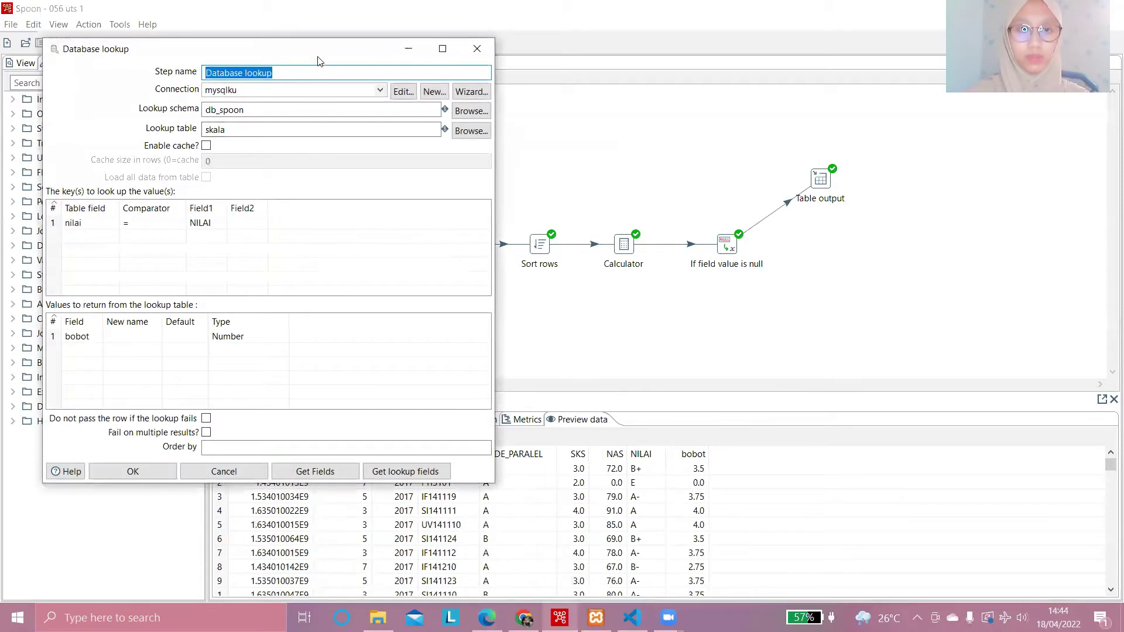
drag(332, 57, 402, 57)
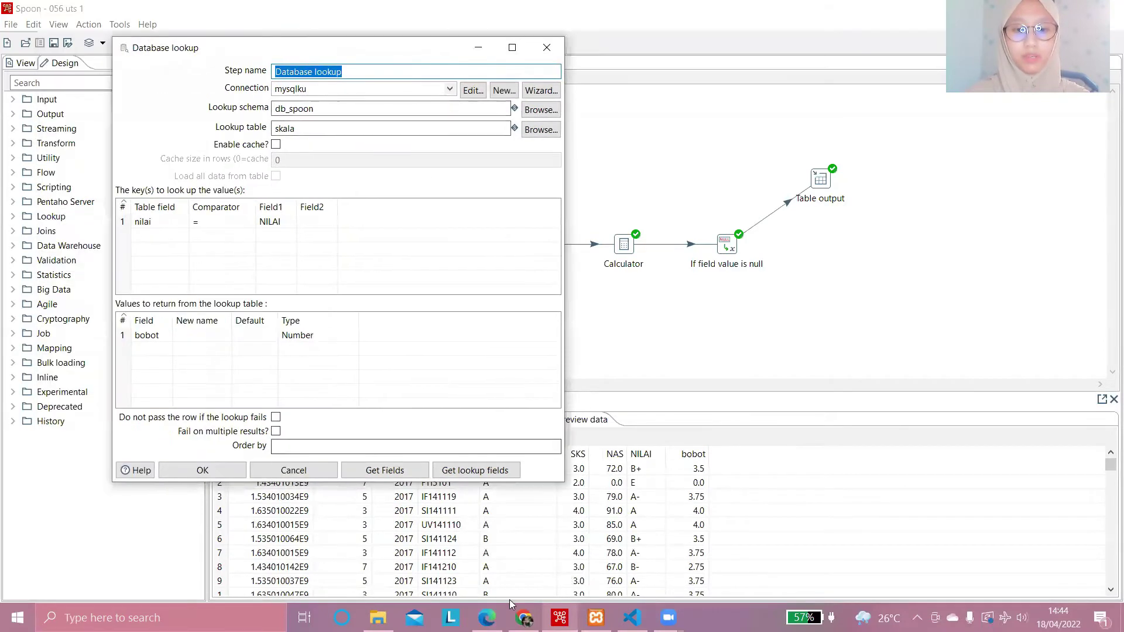
mouse_move(487, 618)
click(486, 554)
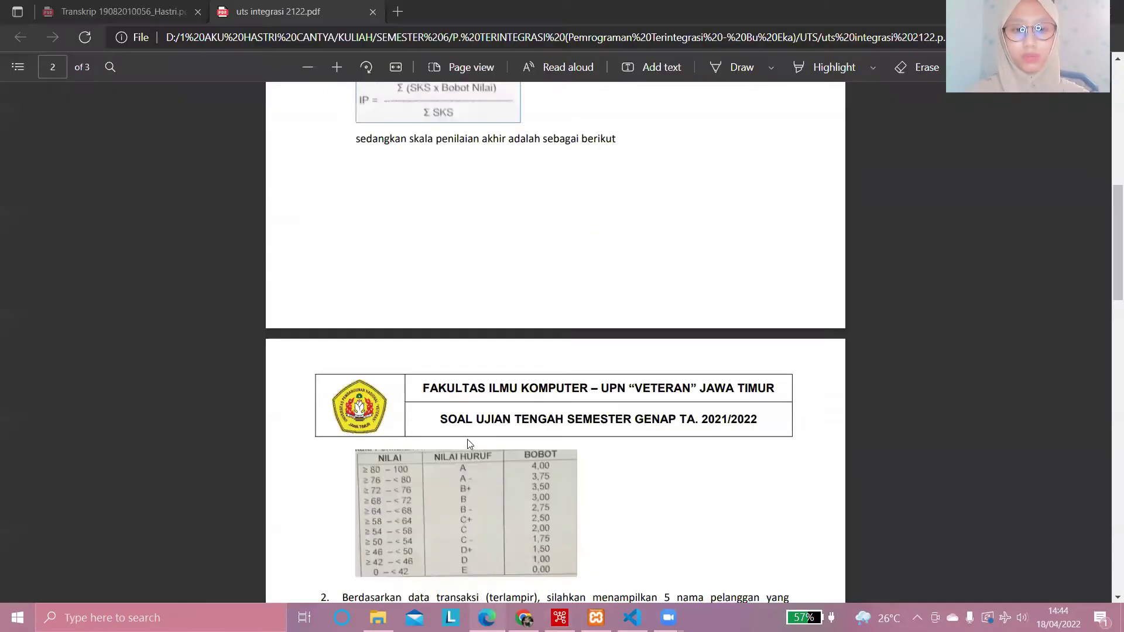
scroll(515, 368, down, 3)
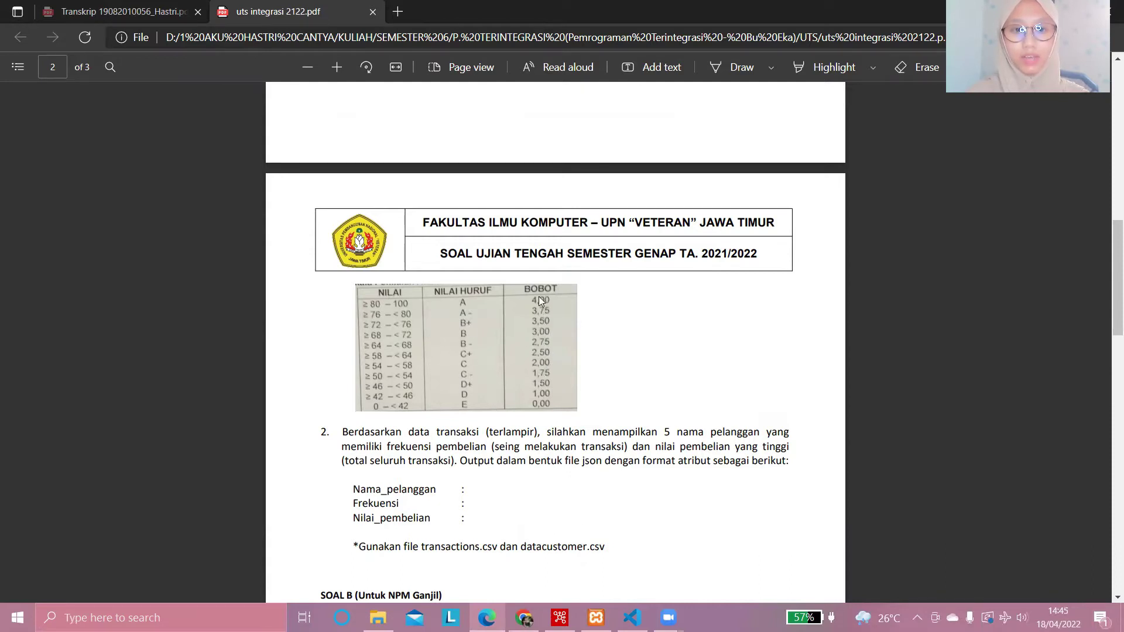
key(alt+Tab)
click(151, 224)
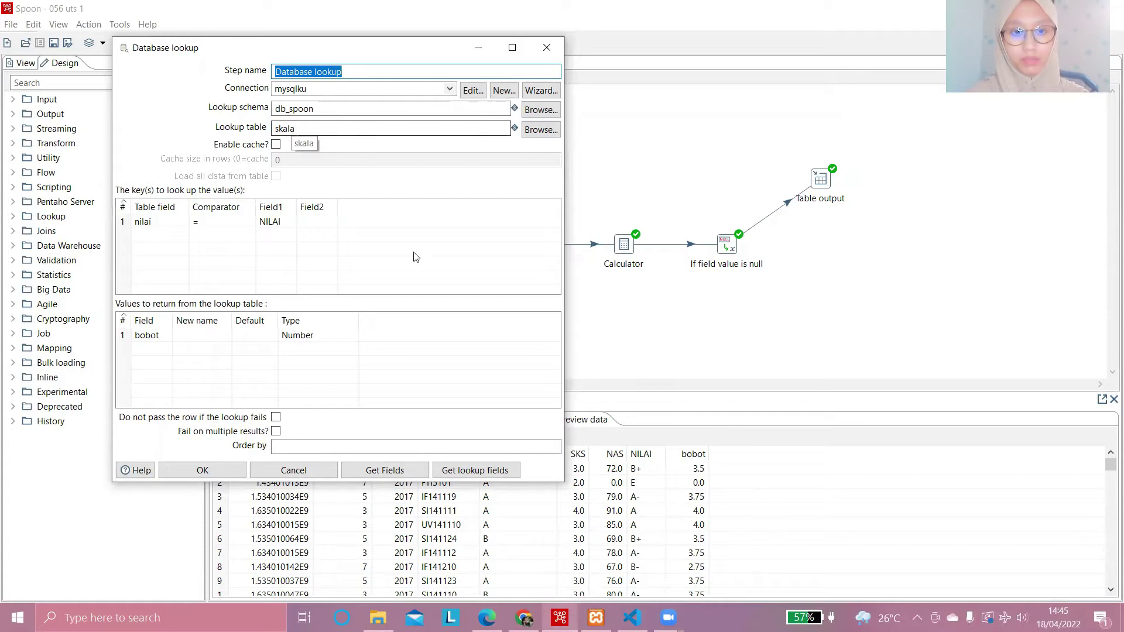
Step: Switch to phpMyAdmin in Chrome, browse the skala table of db_spoon, and return to Spoon's Database lookup settings
click(524, 618)
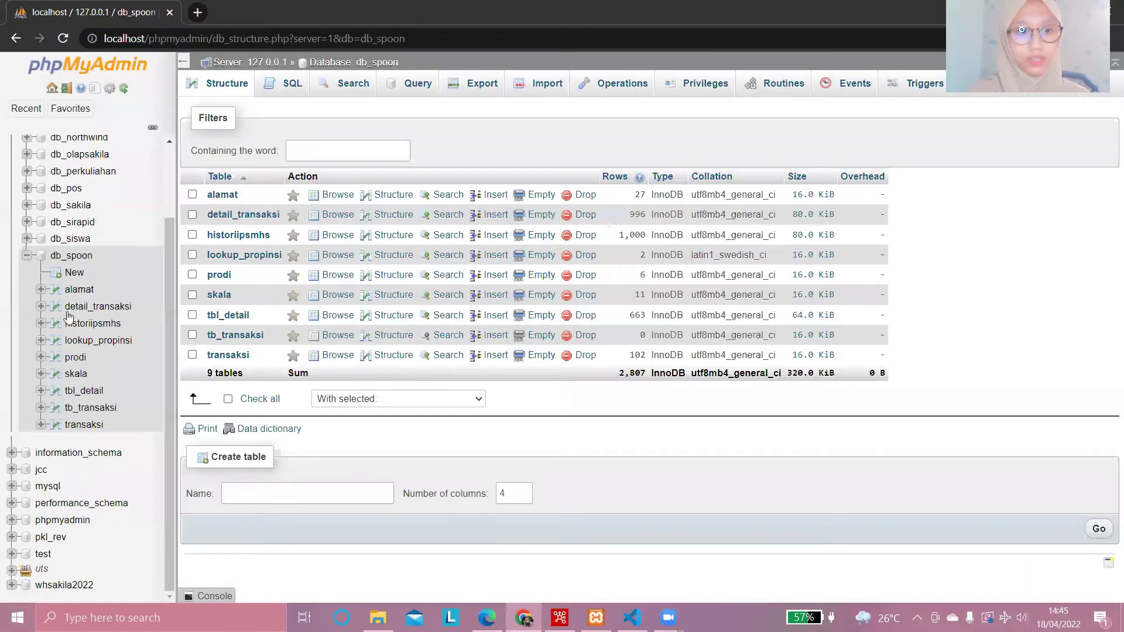
click(81, 376)
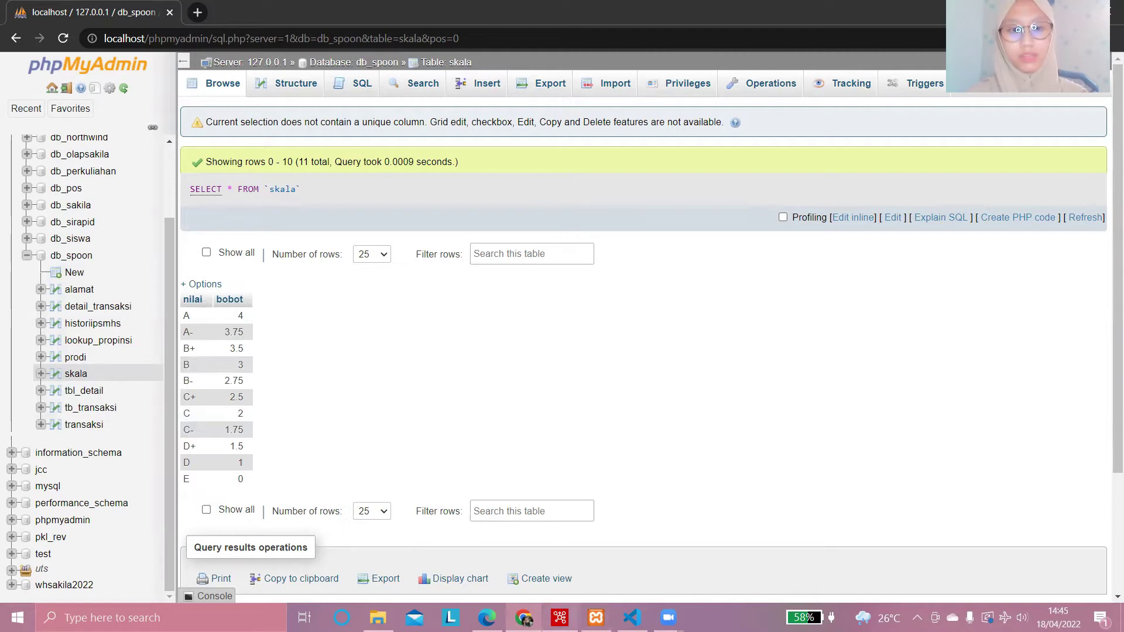
mouse_move(559, 618)
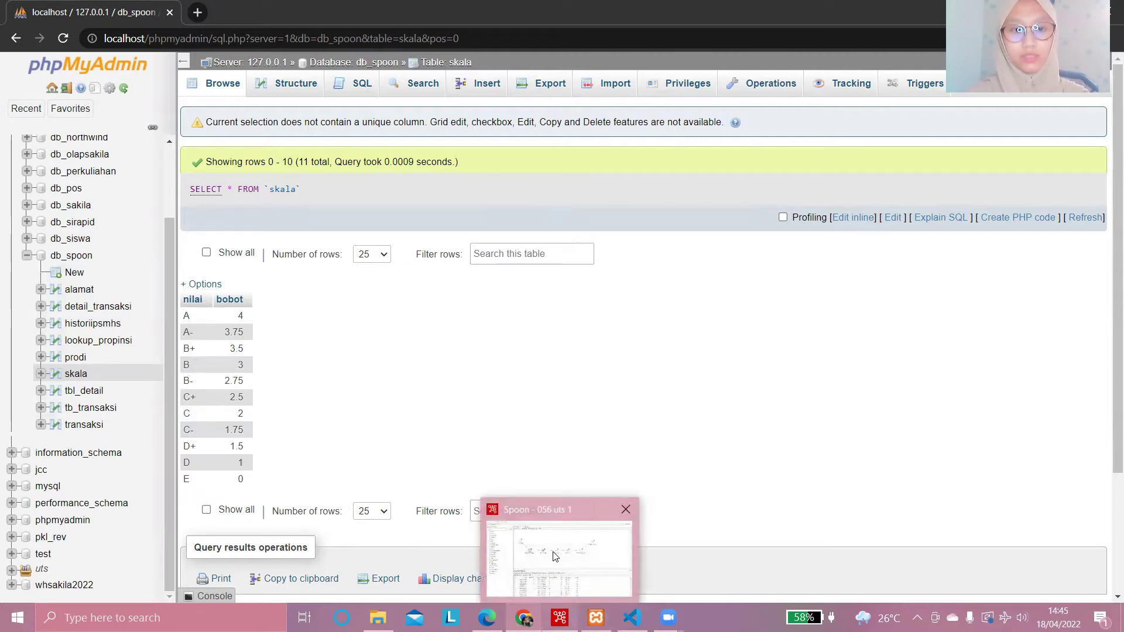
click(555, 556)
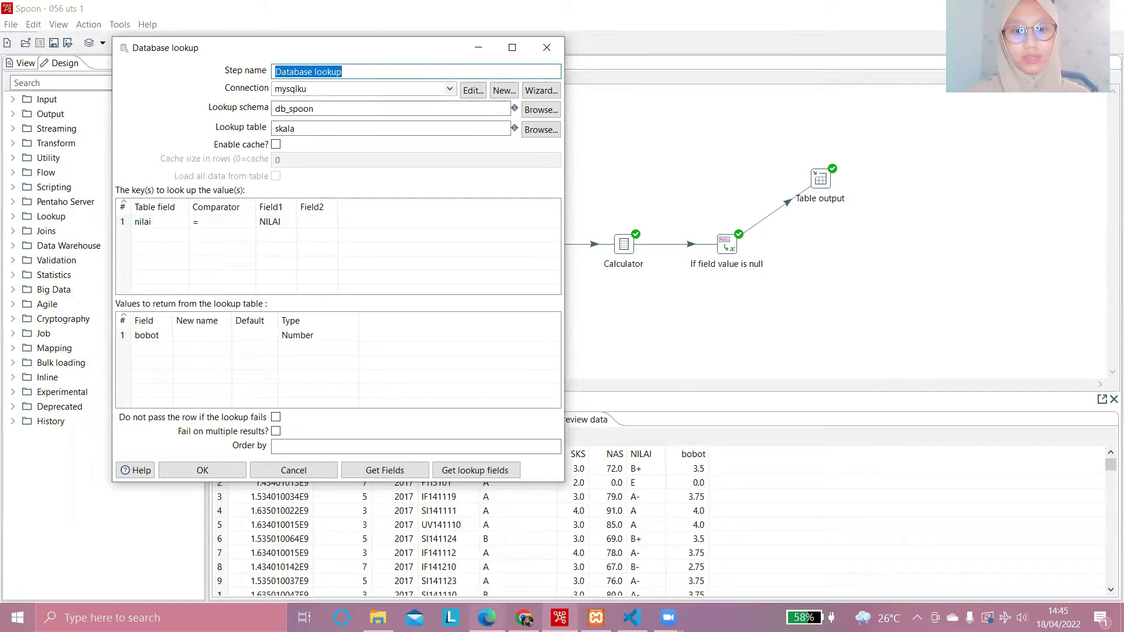
Step: Compare the PDF grade scale in Edge with the skala table in Chrome and Spoon's Database lookup, and close the lookup settings unchanged
mouse_move(487, 617)
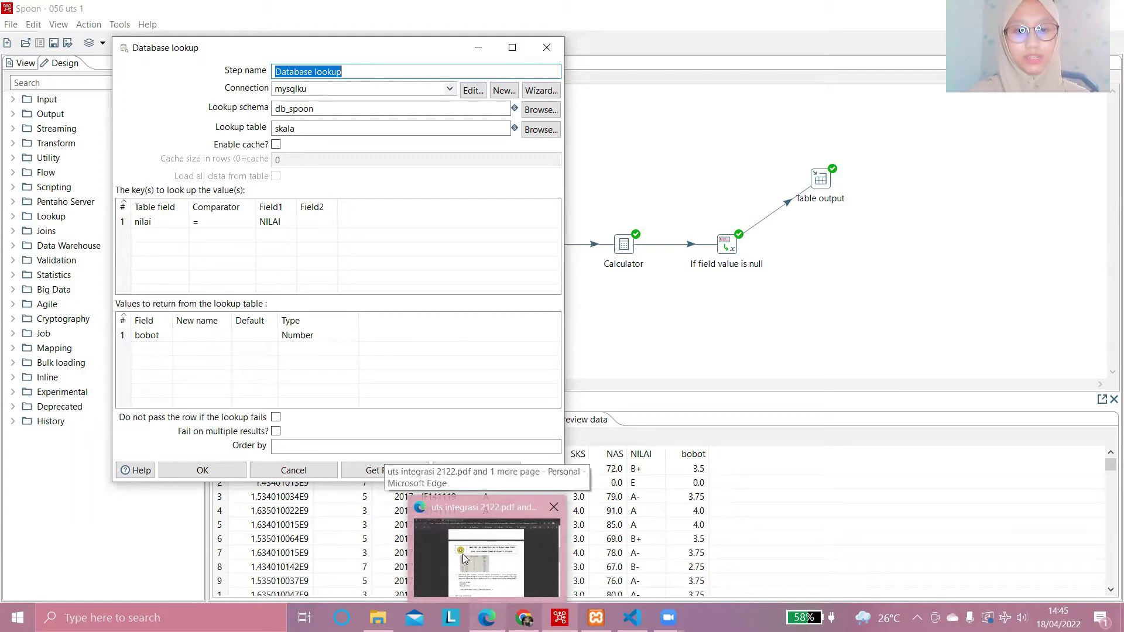
click(473, 554)
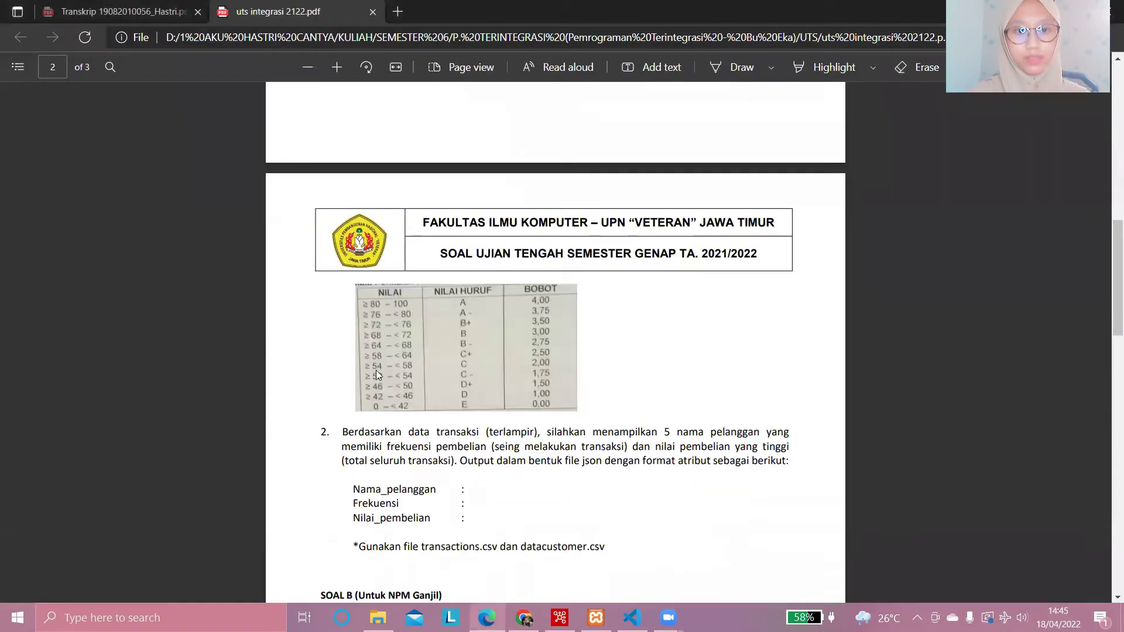
mouse_move(524, 618)
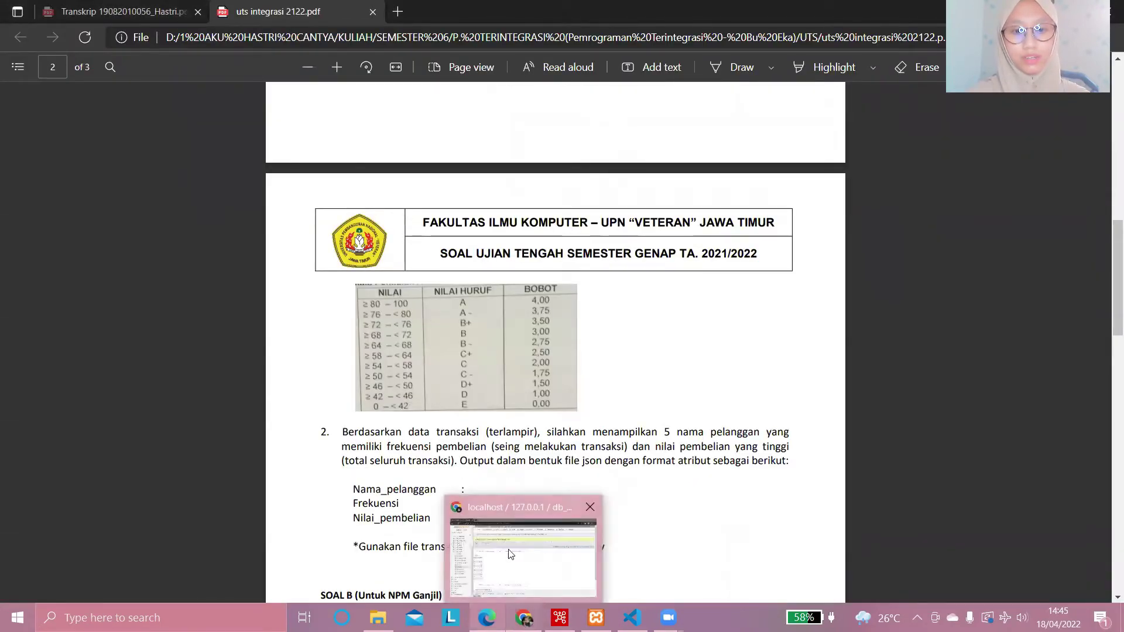
click(508, 549)
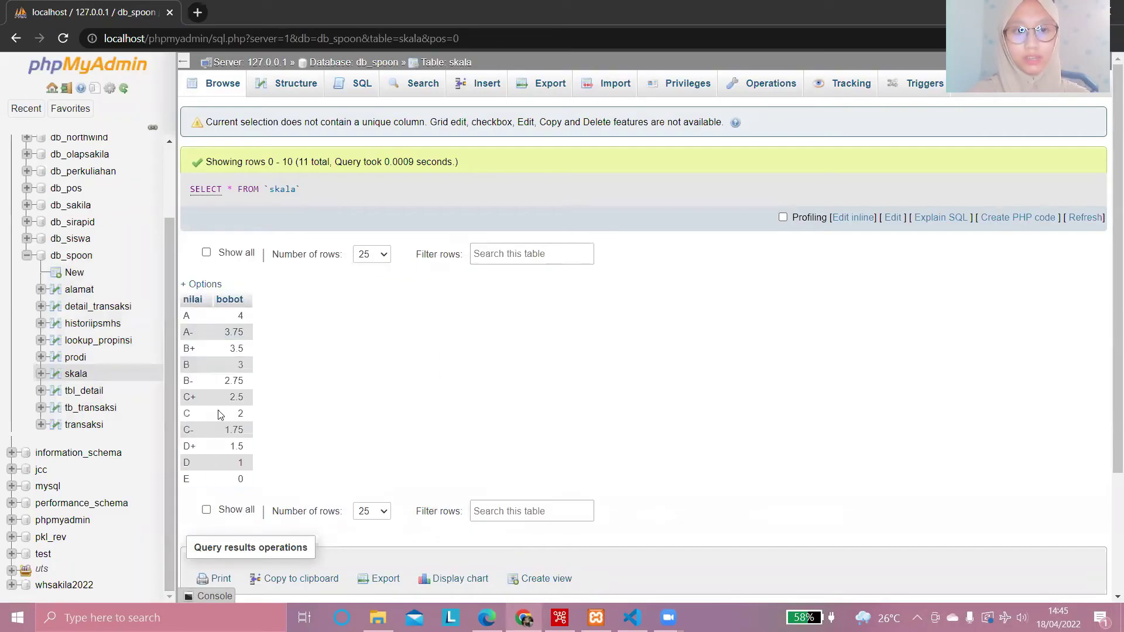
click(560, 617)
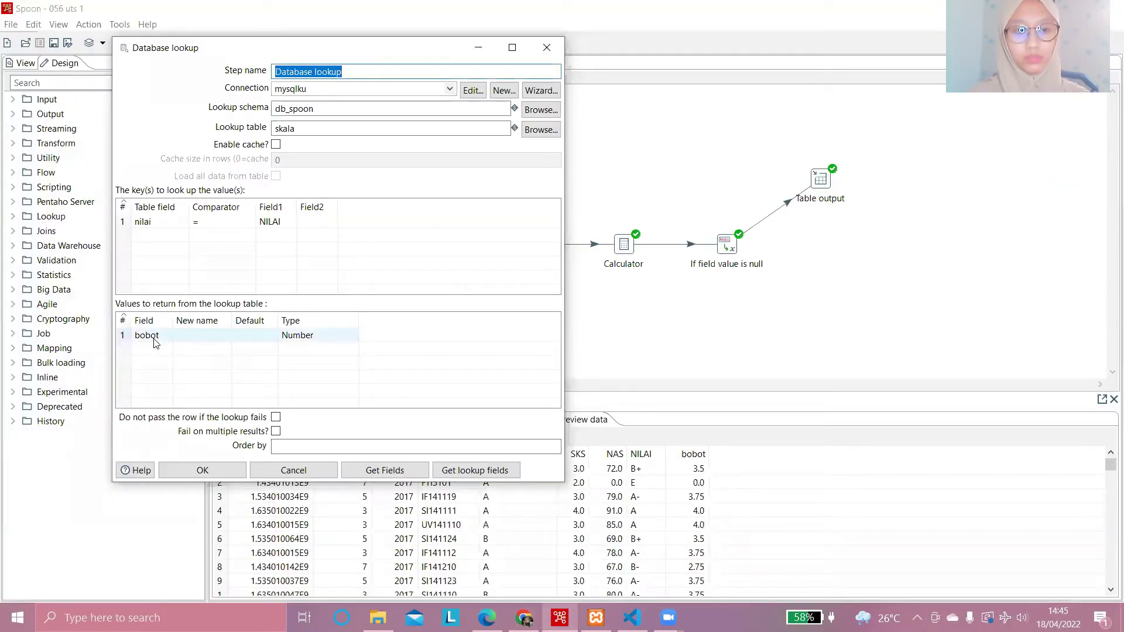
click(487, 618)
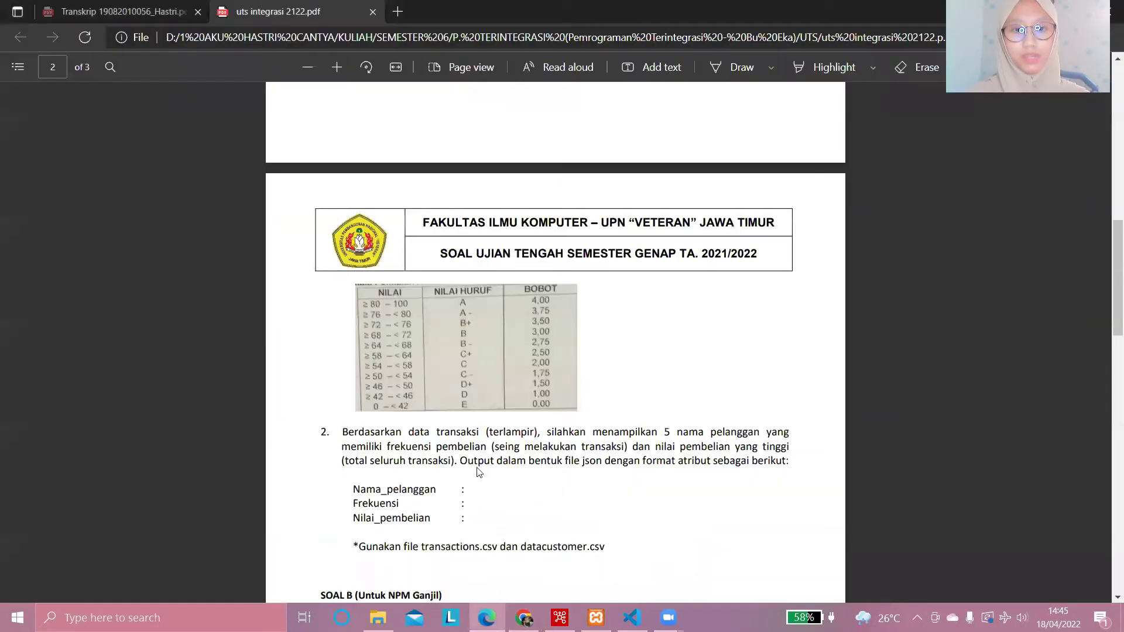
key(alt+Tab)
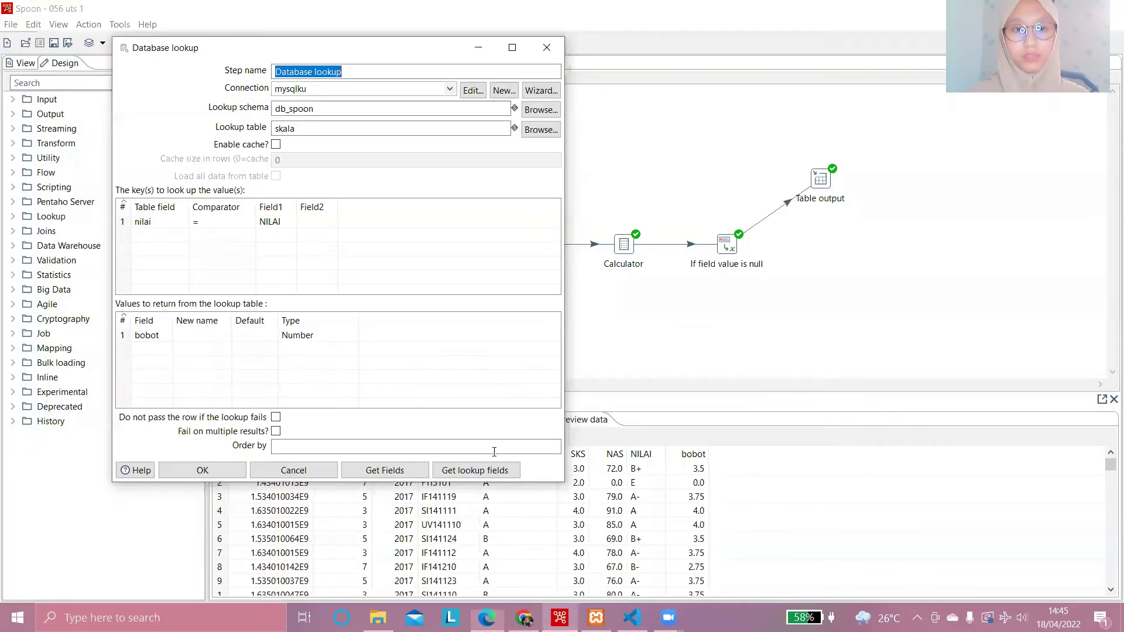
click(309, 473)
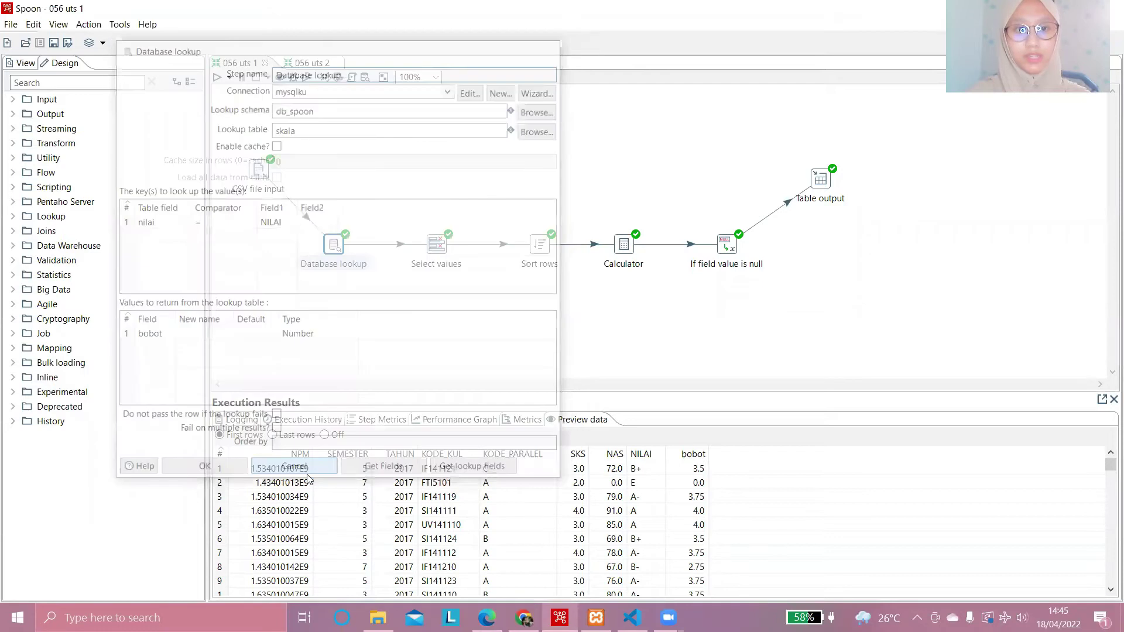
Step: Inspect the fields removed by the Select values step and the sort field of the Sort rows step, leaving both unchanged
double_click(438, 243)
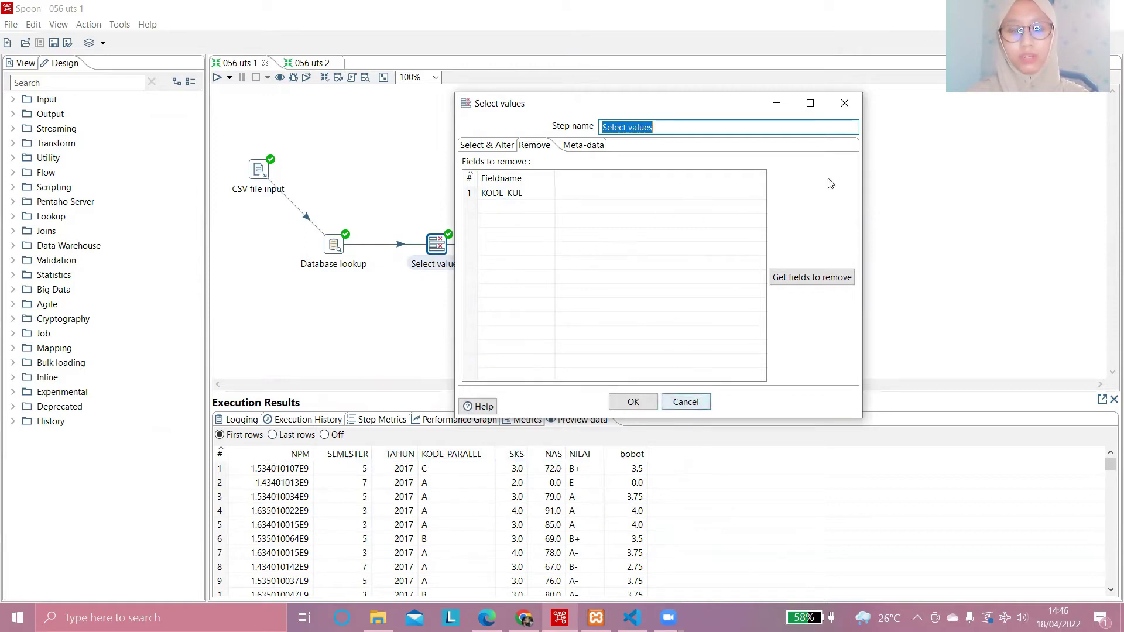
click(845, 103)
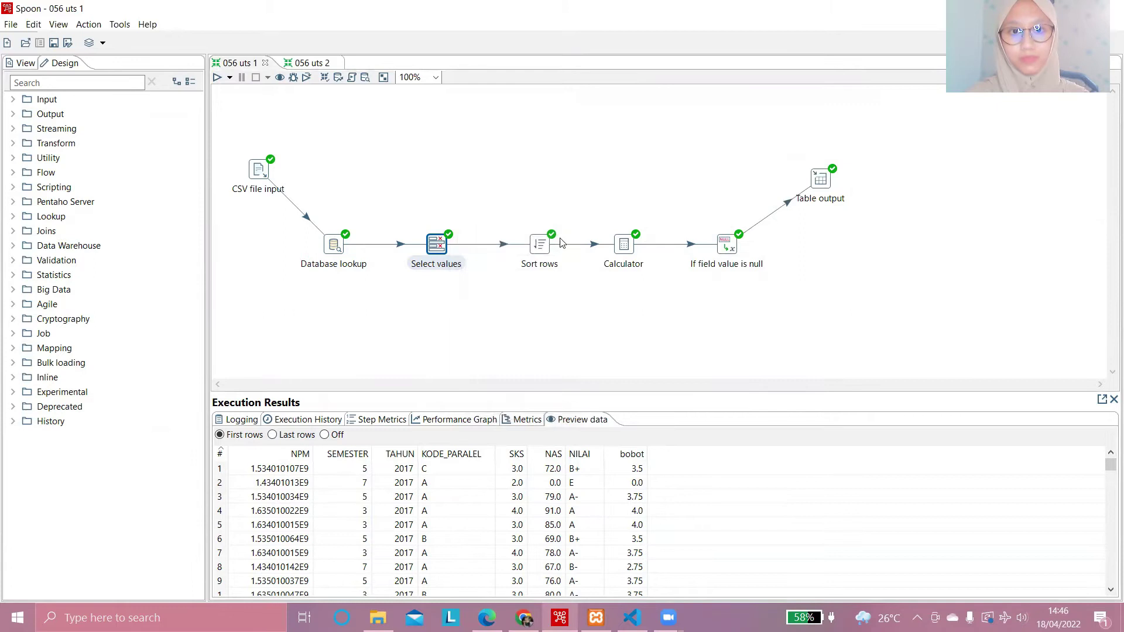
double_click(540, 246)
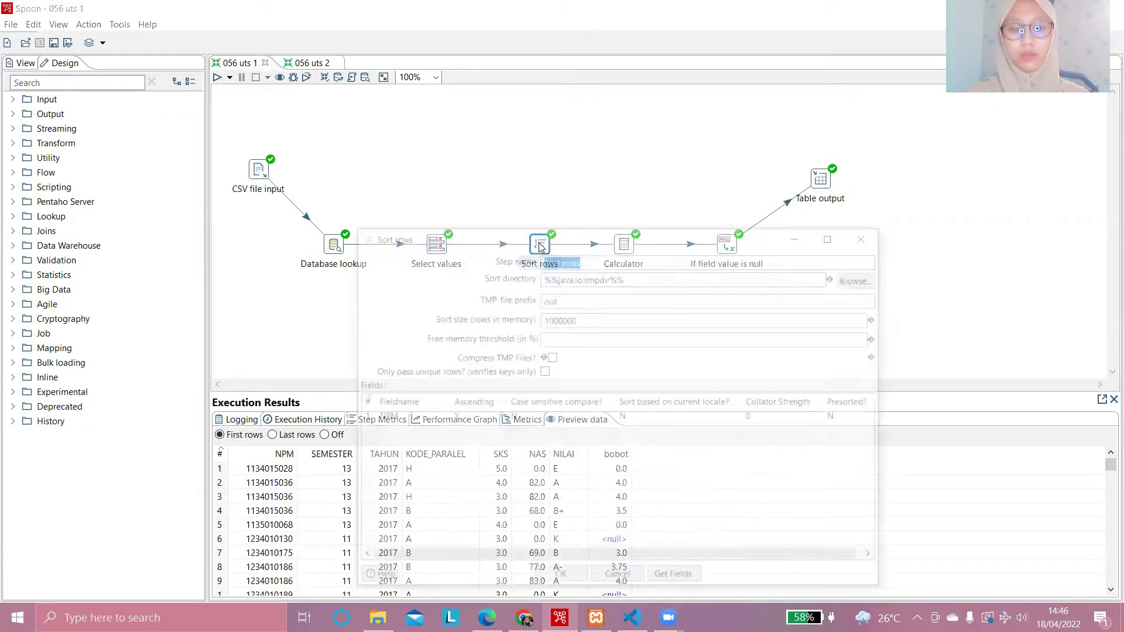
drag(492, 236, 476, 121)
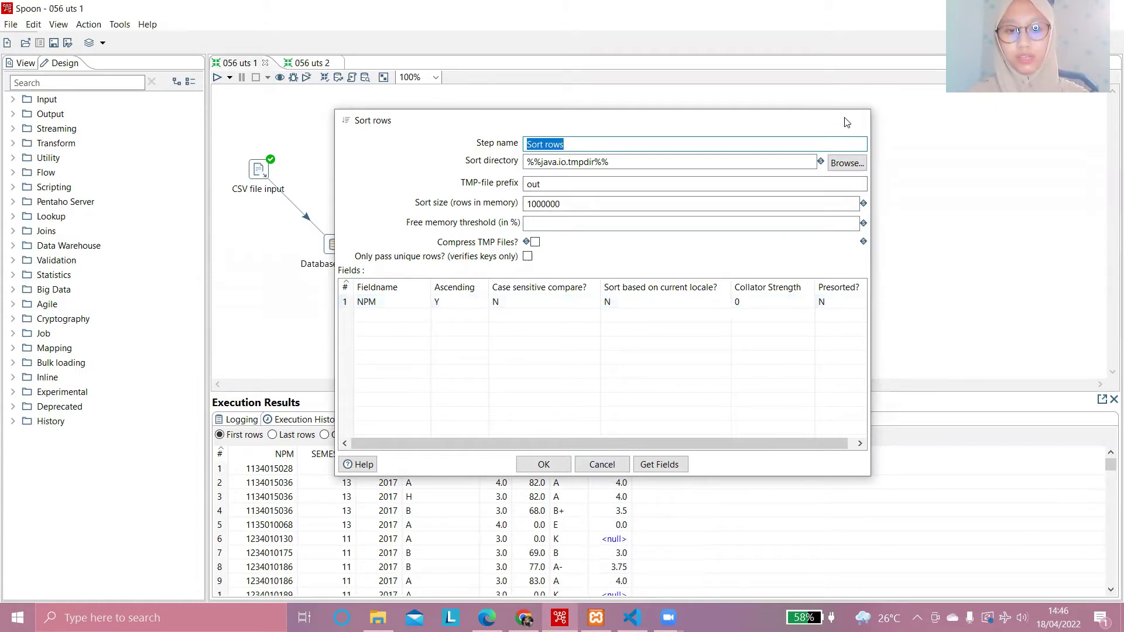
click(852, 121)
Step: Check the Calculator step's nilai_sementara and ip formulas against the exam PDF in Edge, and preview the If field value is null step's rows
double_click(622, 246)
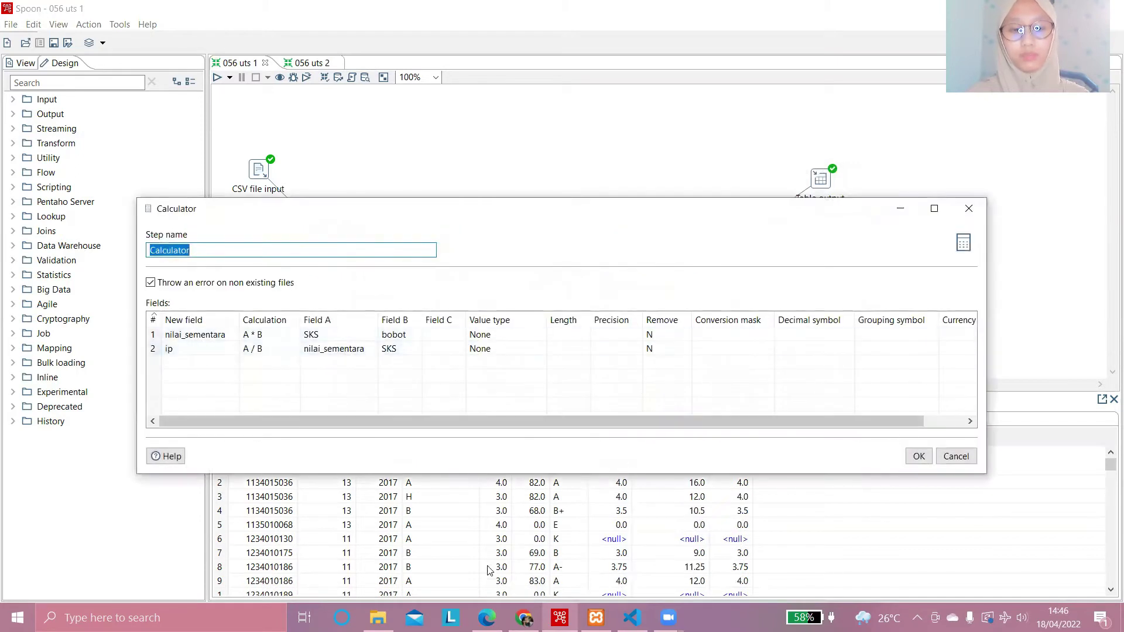
click(486, 618)
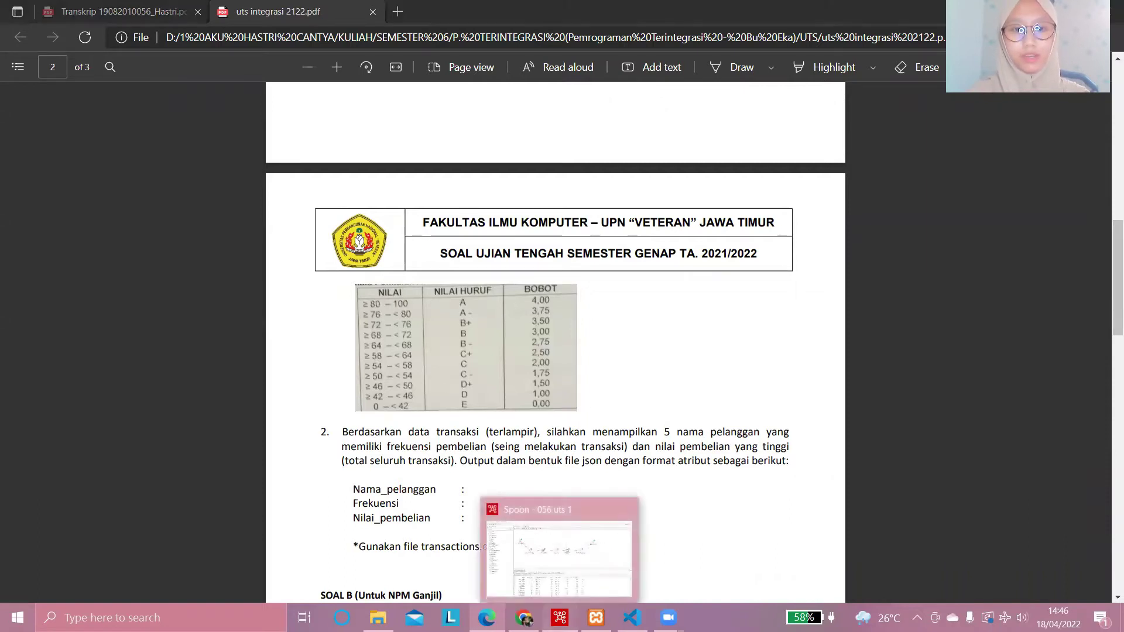
click(559, 617)
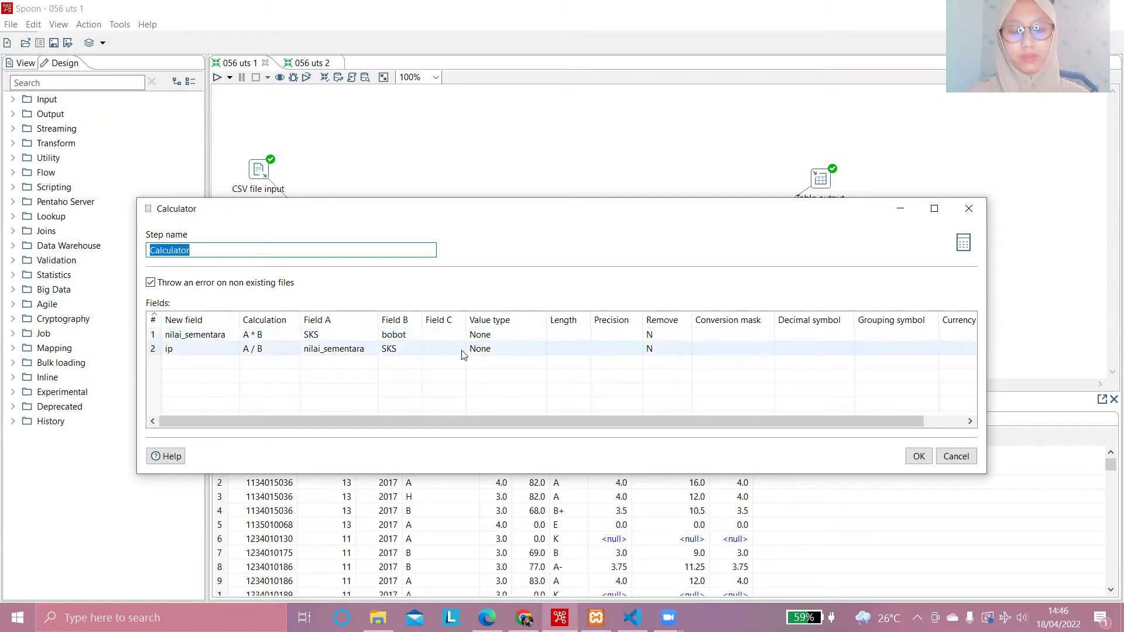
click(950, 463)
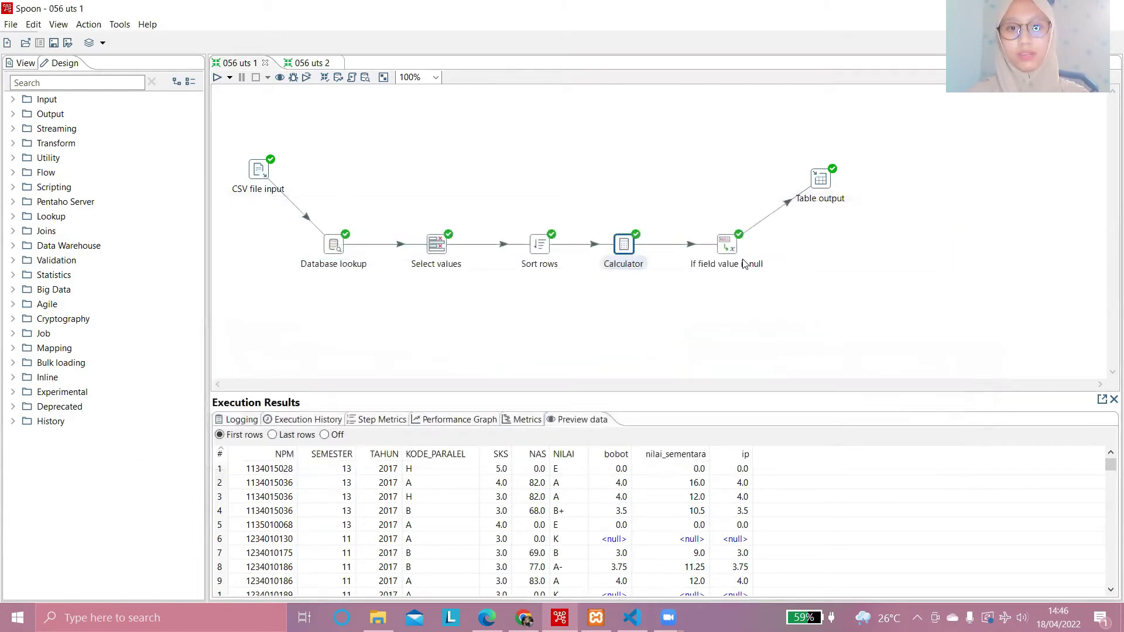
click(730, 247)
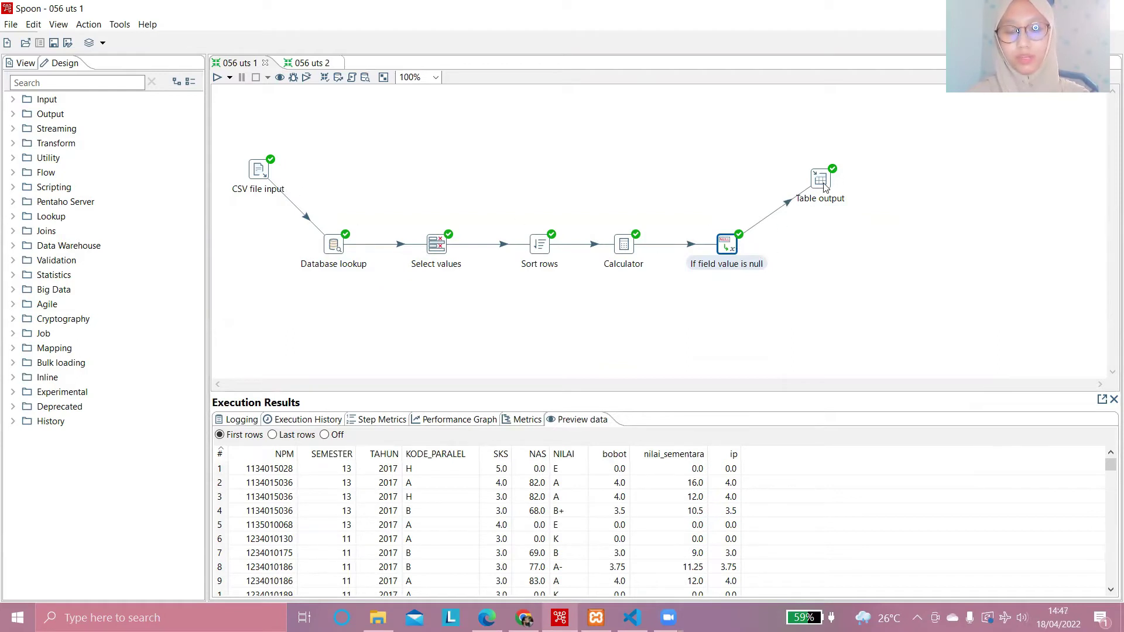
Step: Examine the null replacement by value type in the If field value is null step, and cancel its settings
mouse_move(818, 187)
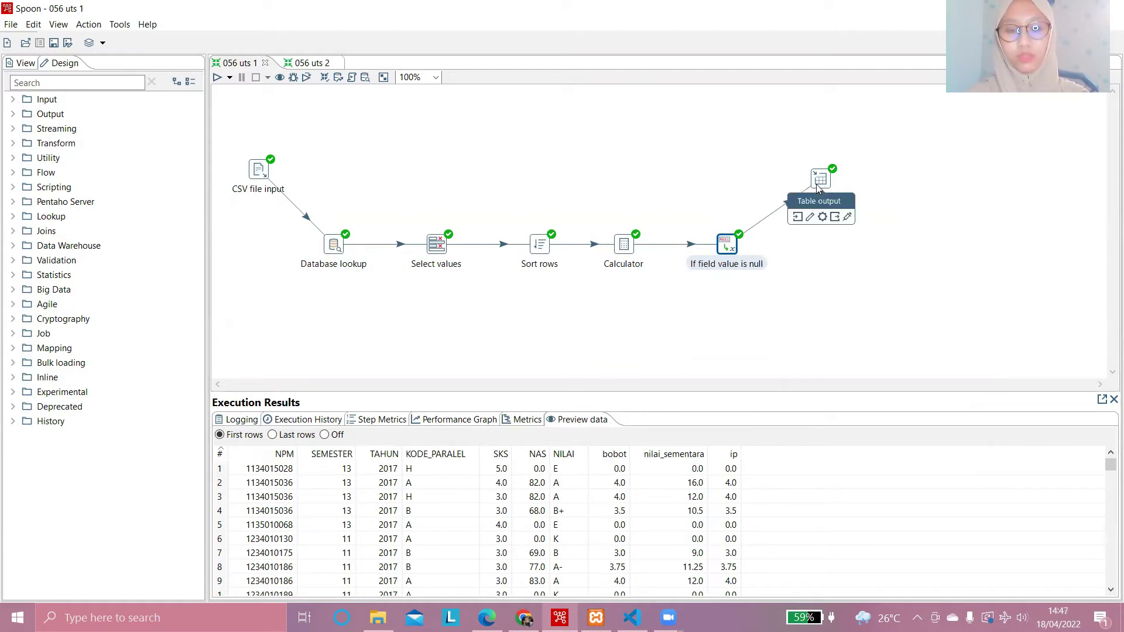
double_click(728, 246)
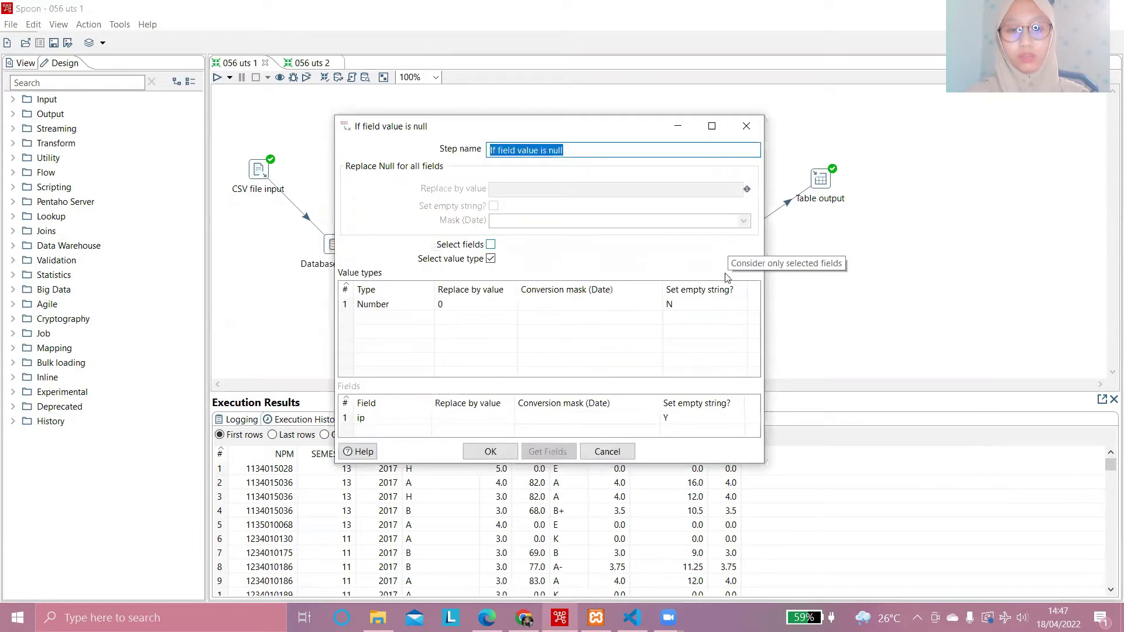
drag(609, 130, 531, 105)
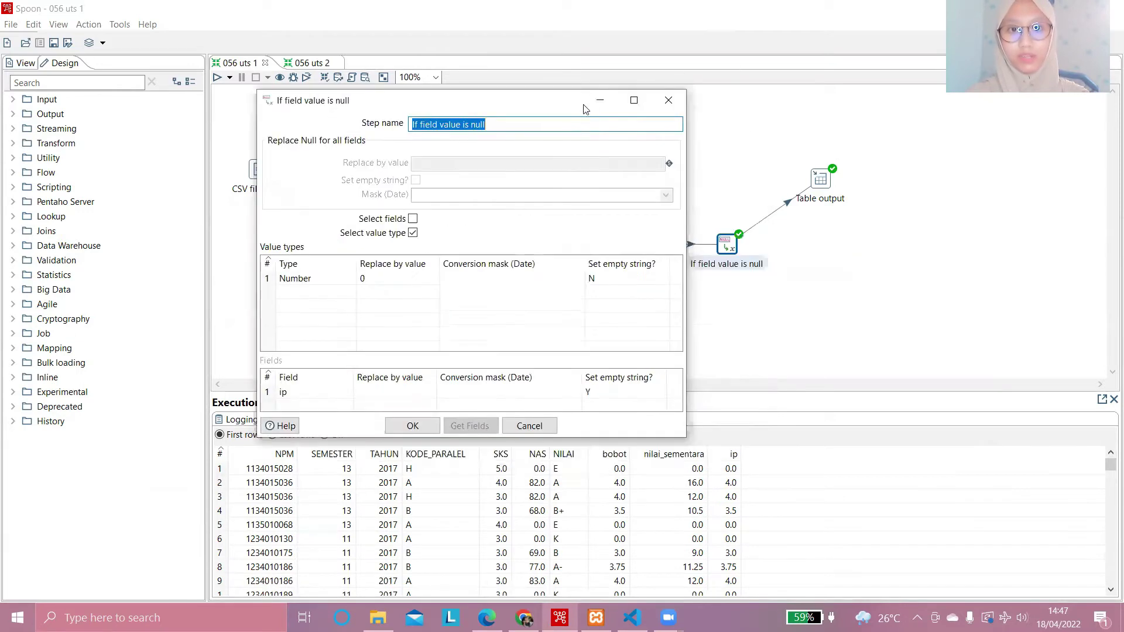
click(599, 101)
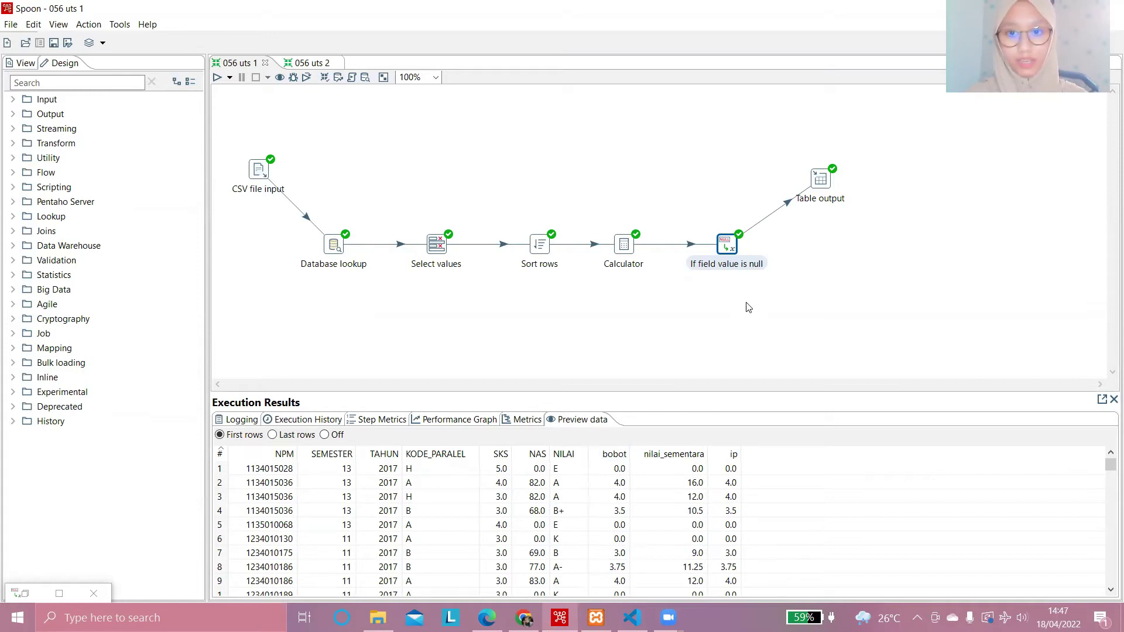
double_click(728, 249)
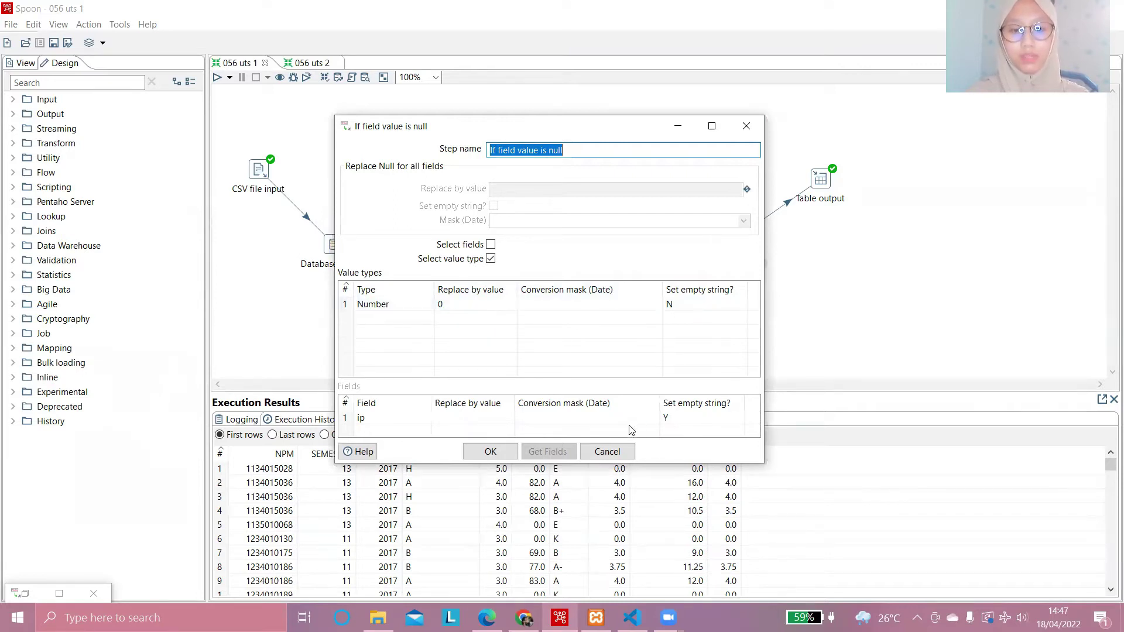
click(607, 452)
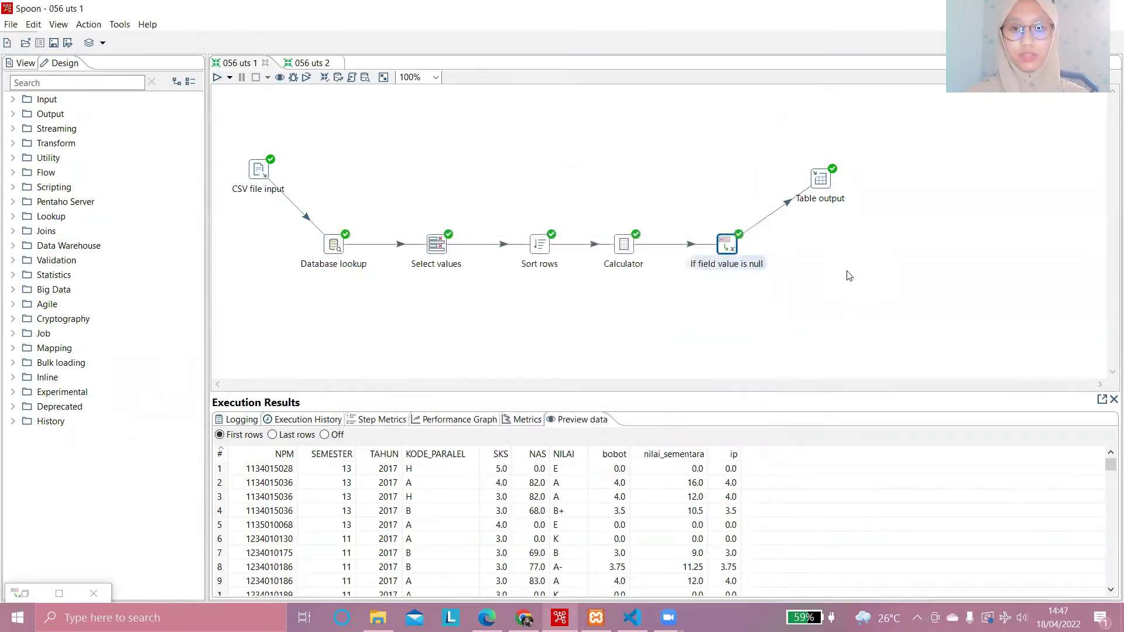
click(850, 276)
Step: Open the Table output settings, compare the target table with question 1 of the exam PDF in Edge, and return to Spoon
double_click(822, 180)
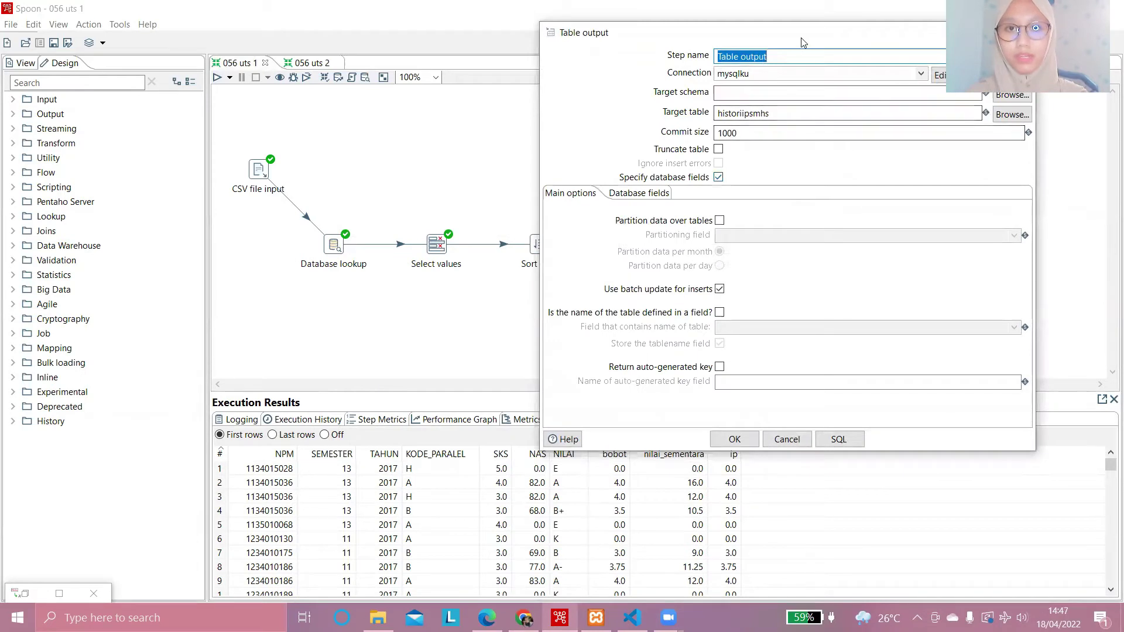
drag(802, 42, 598, 51)
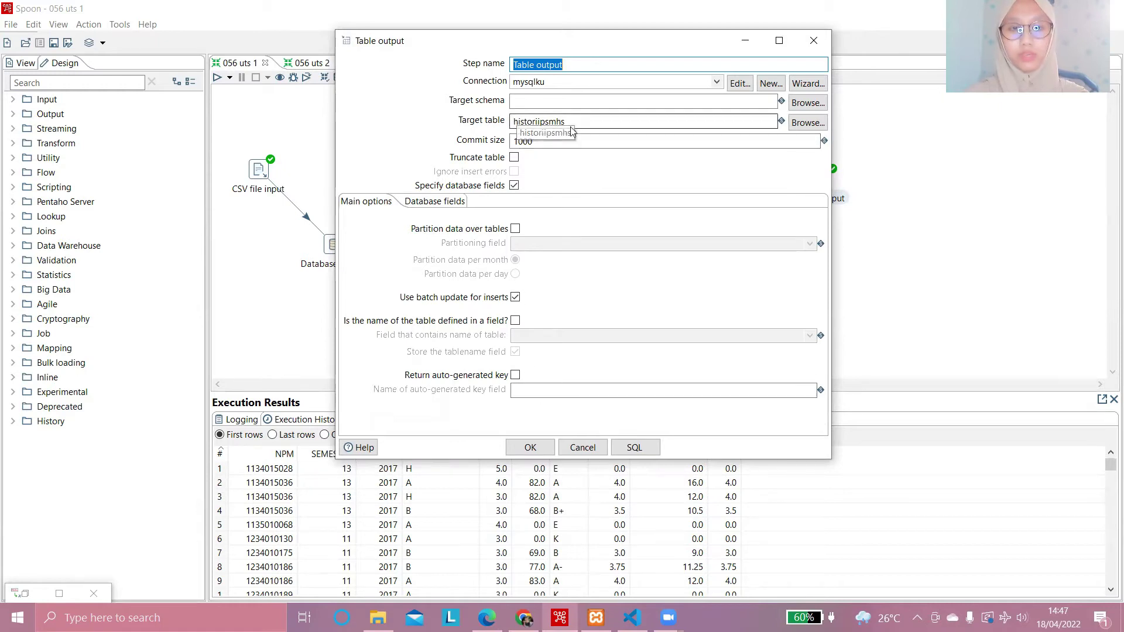
mouse_move(486, 618)
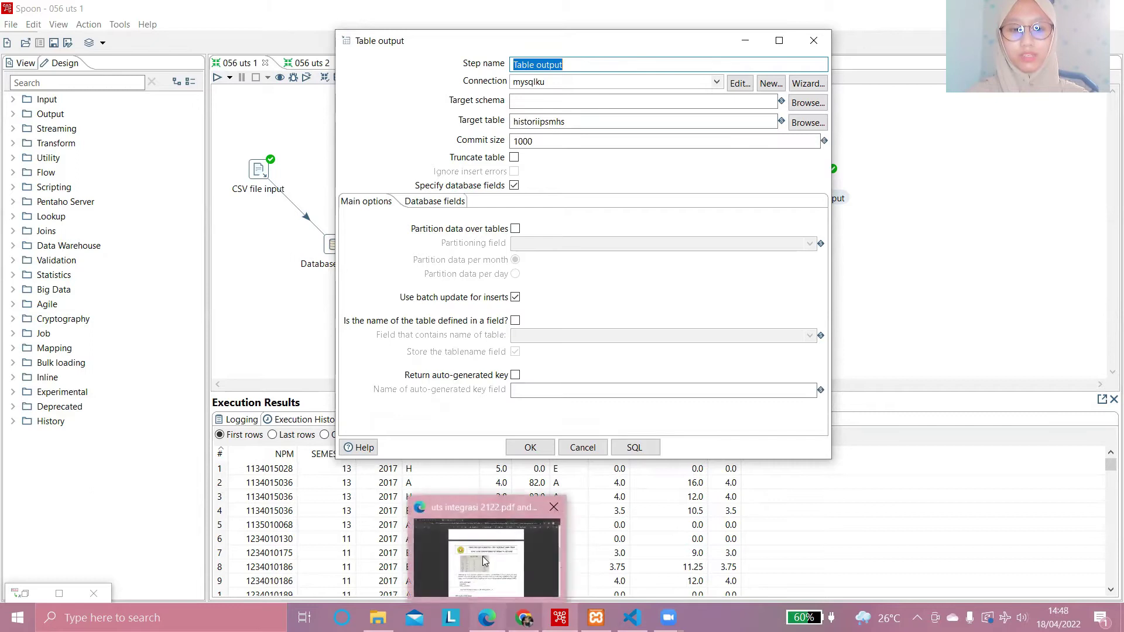
click(524, 533)
scroll(544, 351, up, 5)
scroll(549, 324, up, 3)
scroll(410, 346, down, 3)
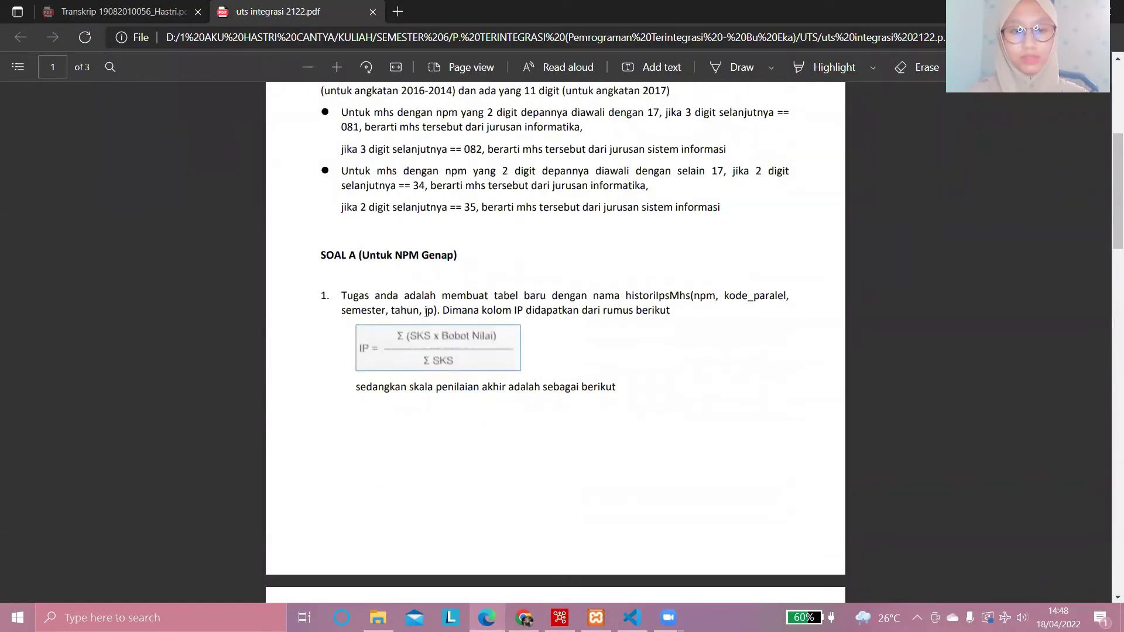
click(559, 618)
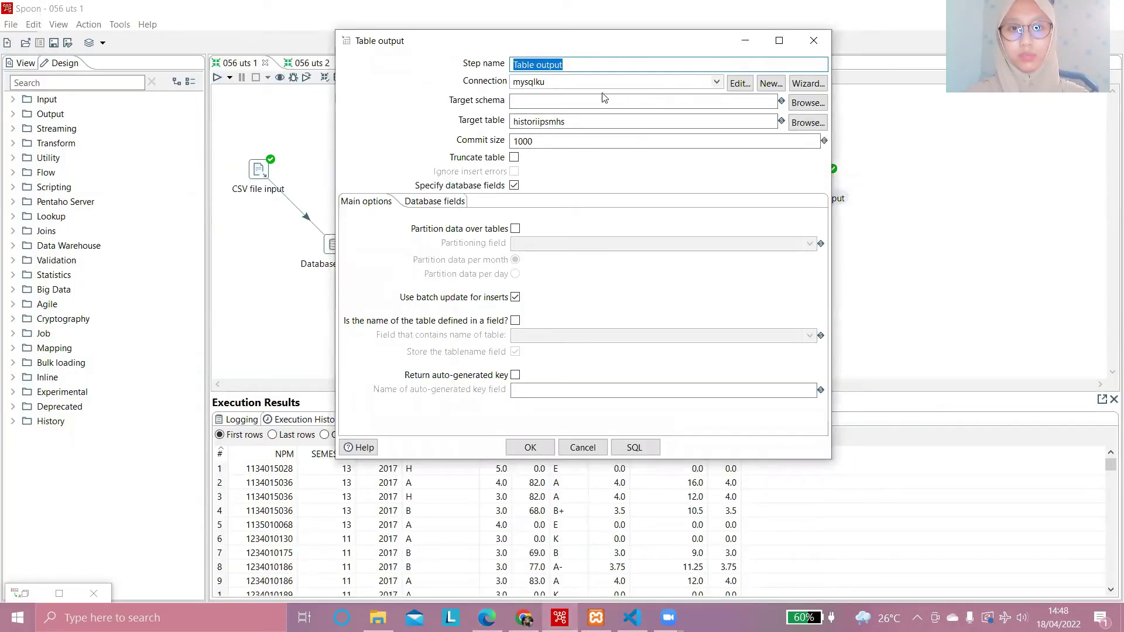
Step: Switch to phpMyAdmin in Chrome, browse the historiipsmhs table of db_spoon, and return to Spoon's Table output settings
mouse_move(522, 616)
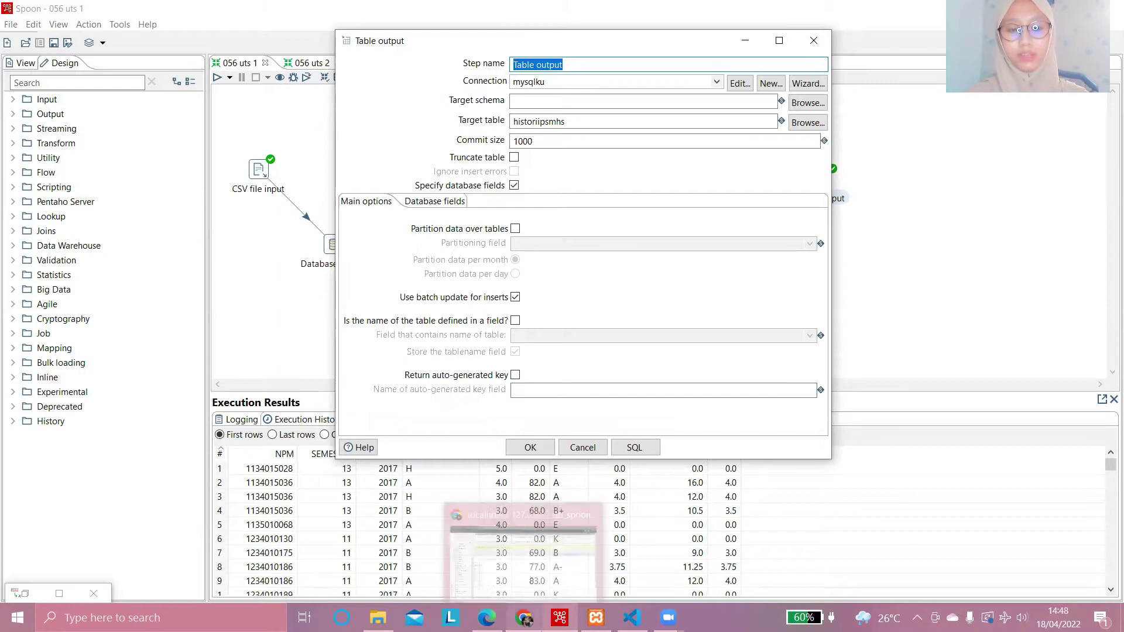
click(518, 573)
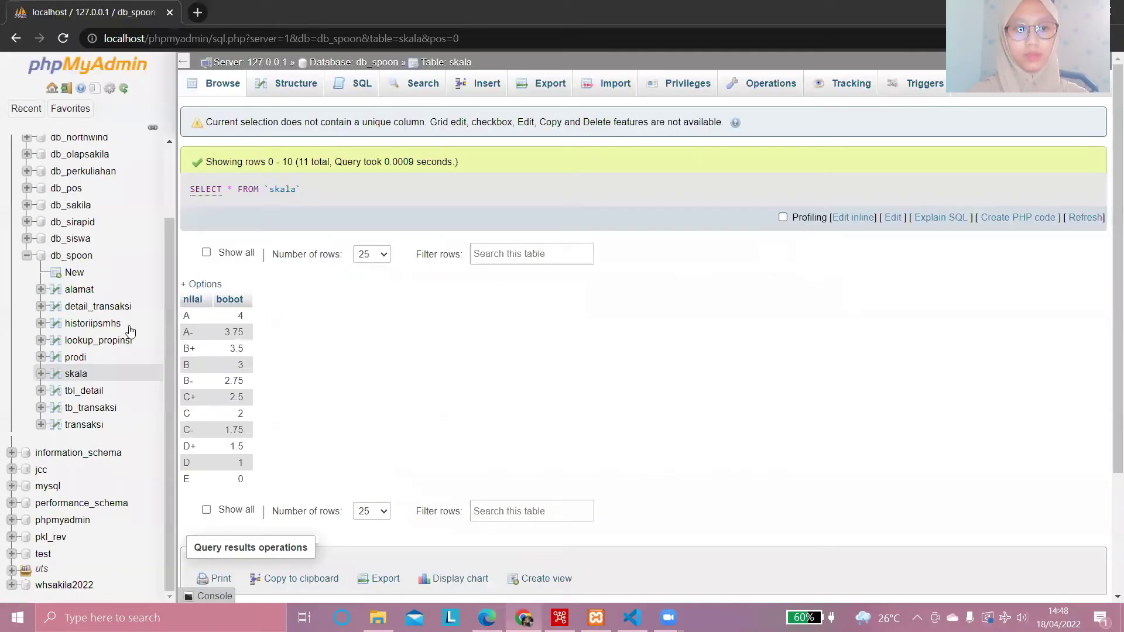
click(97, 325)
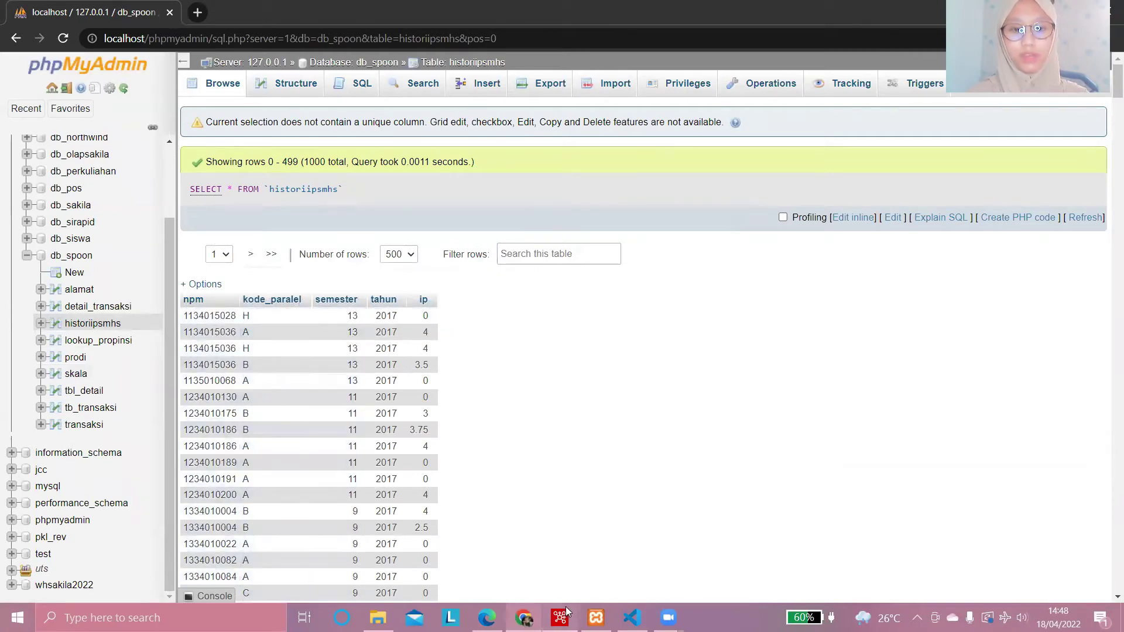
mouse_move(560, 618)
click(555, 559)
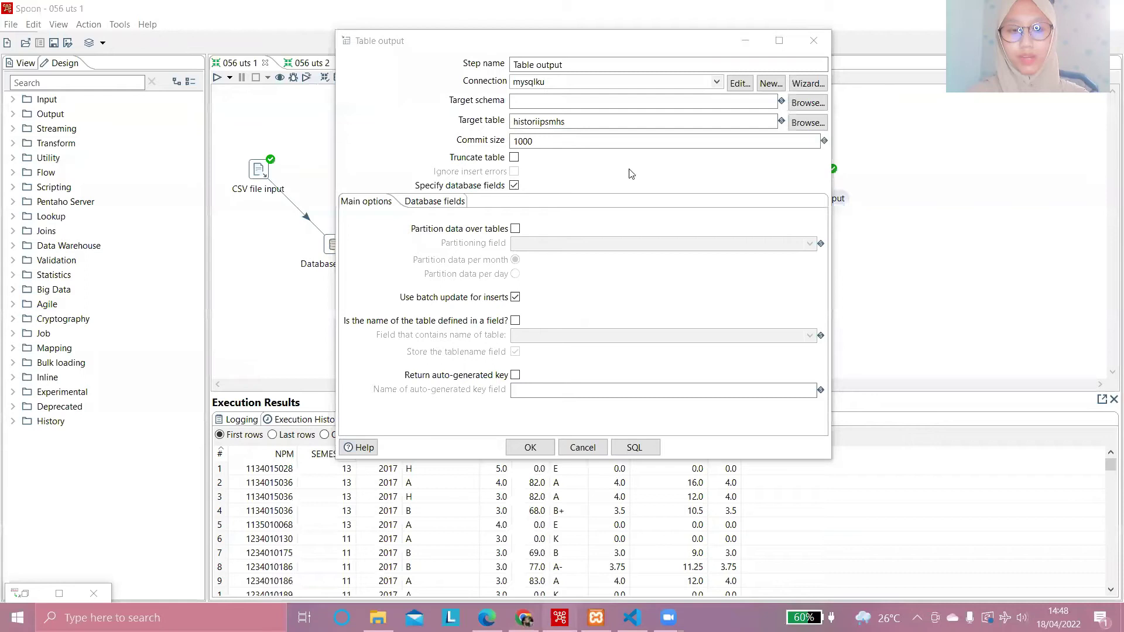
Step: Compare the Table output's database field mapping with the exam PDF in Edge and the historiipsmhs columns in Chrome, and return to Spoon
click(445, 205)
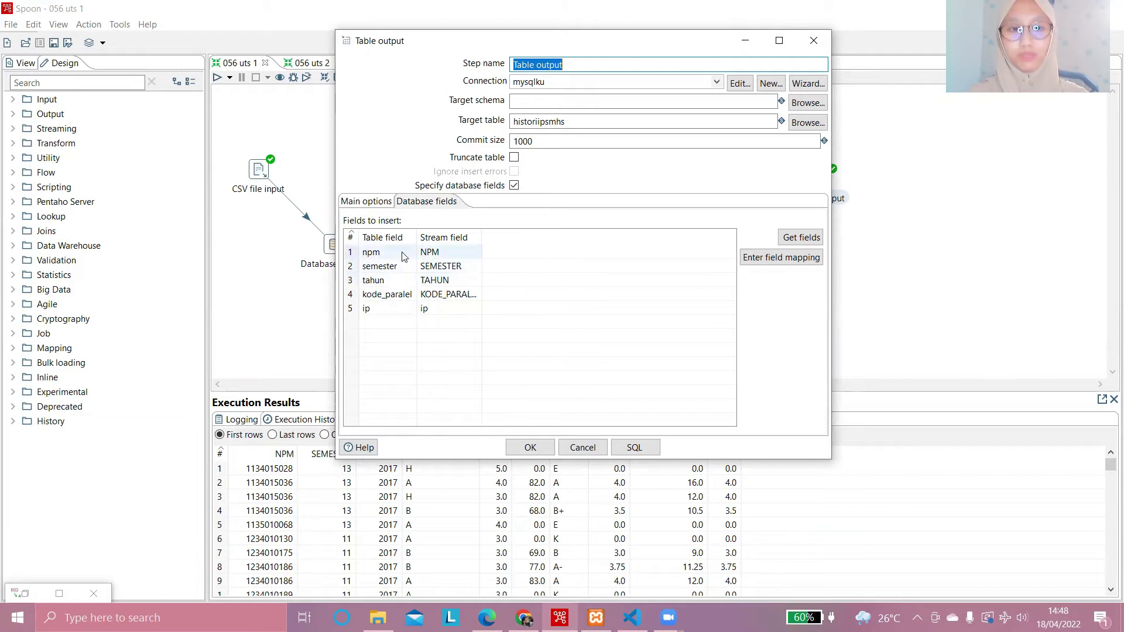
mouse_move(486, 618)
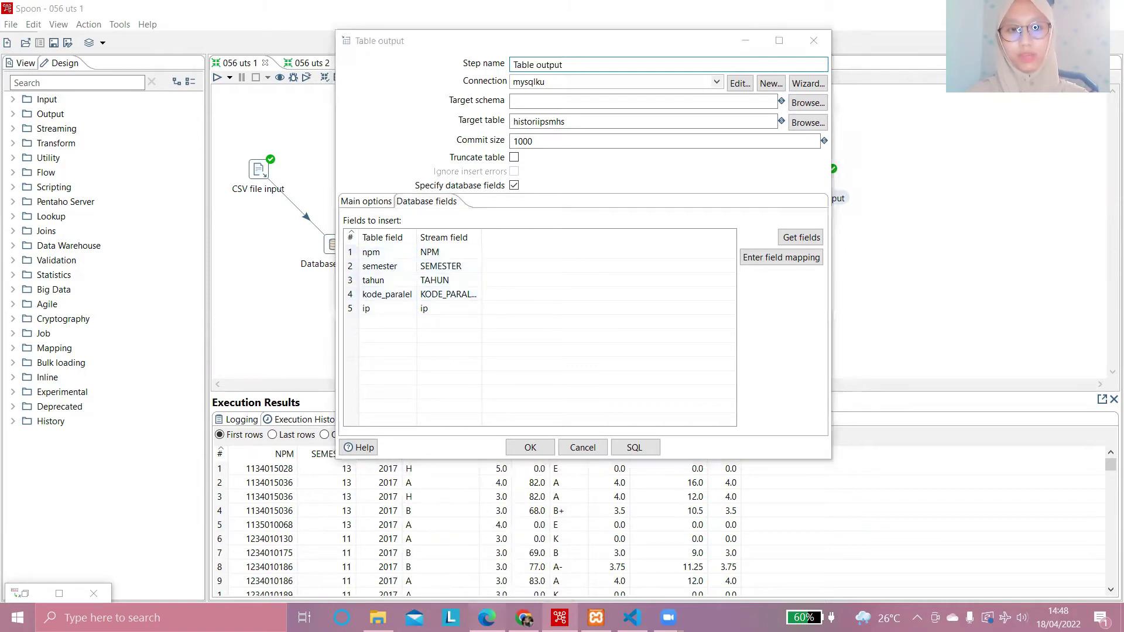
click(487, 618)
click(524, 618)
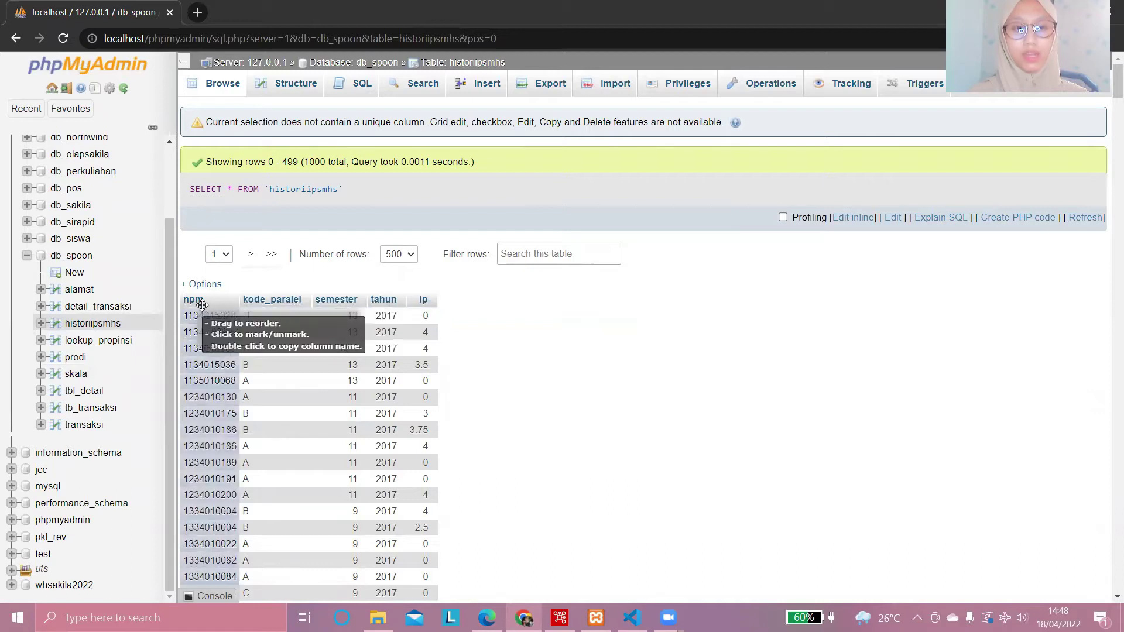
scroll(219, 319, down, 5)
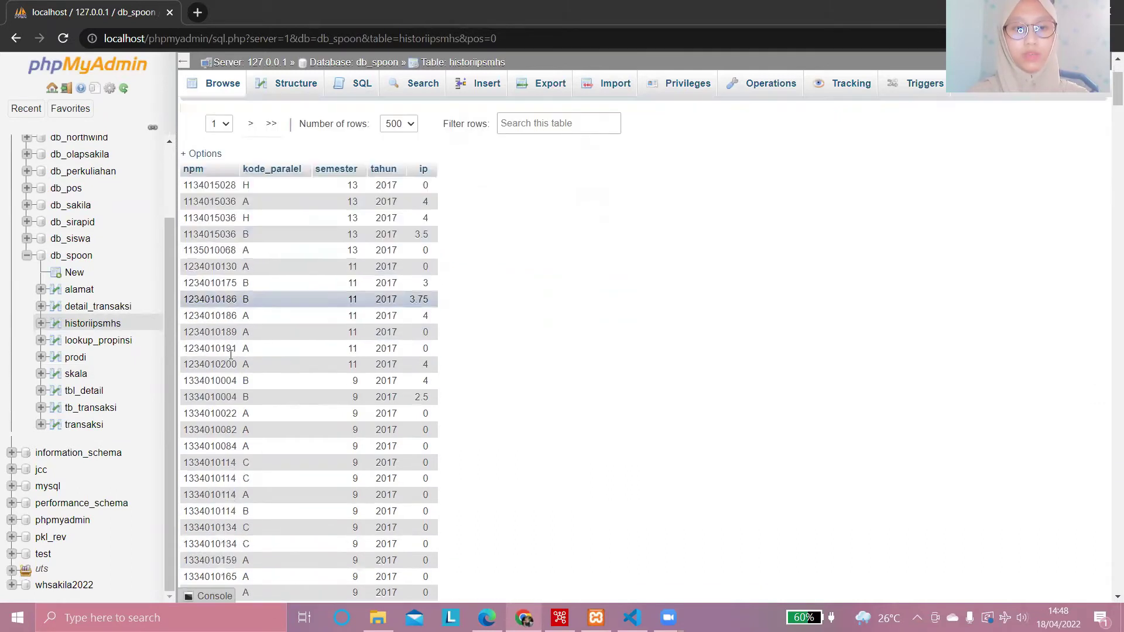
scroll(225, 328, up, 4)
scroll(225, 328, up, 1)
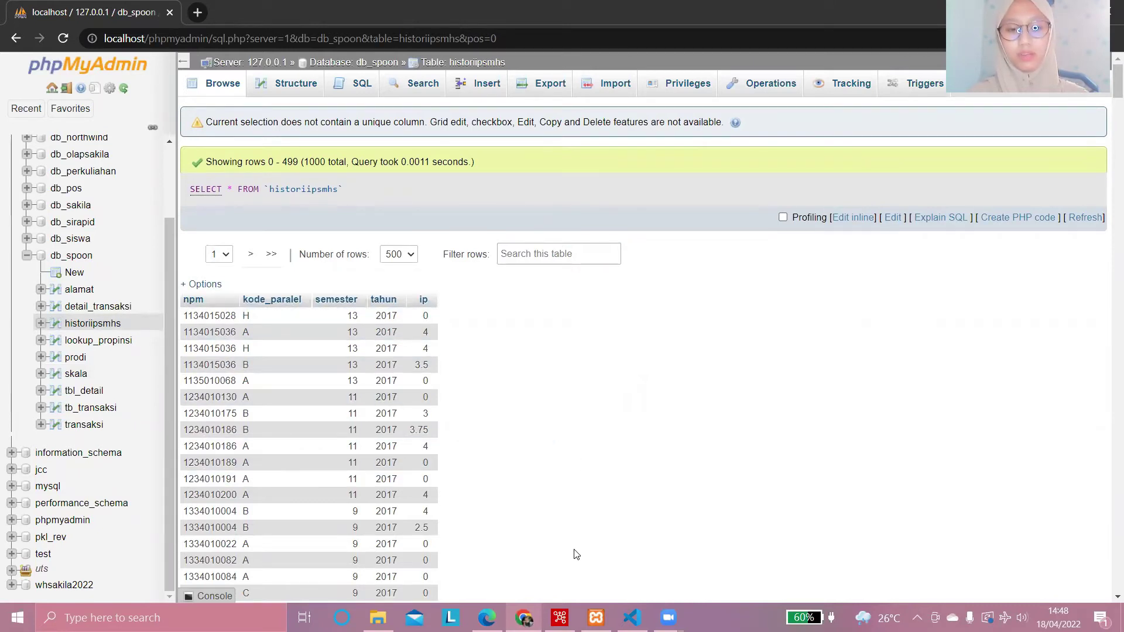
click(553, 615)
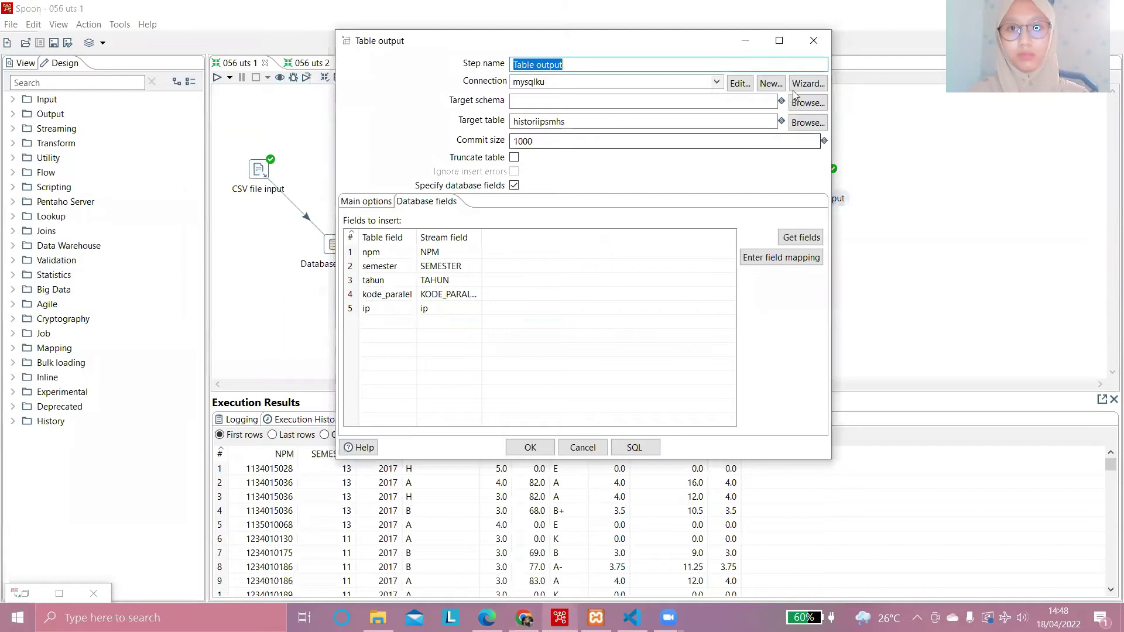
Step: Close the Table output settings, reopen them to recheck the main options, and close them again
click(819, 46)
click(647, 180)
click(588, 425)
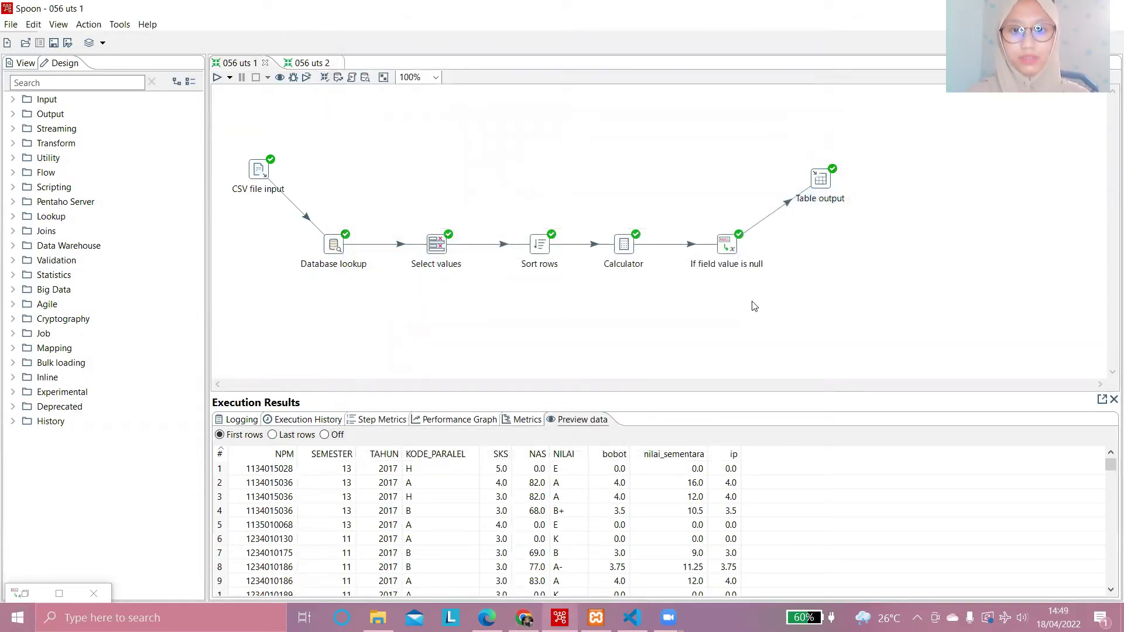
double_click(820, 179)
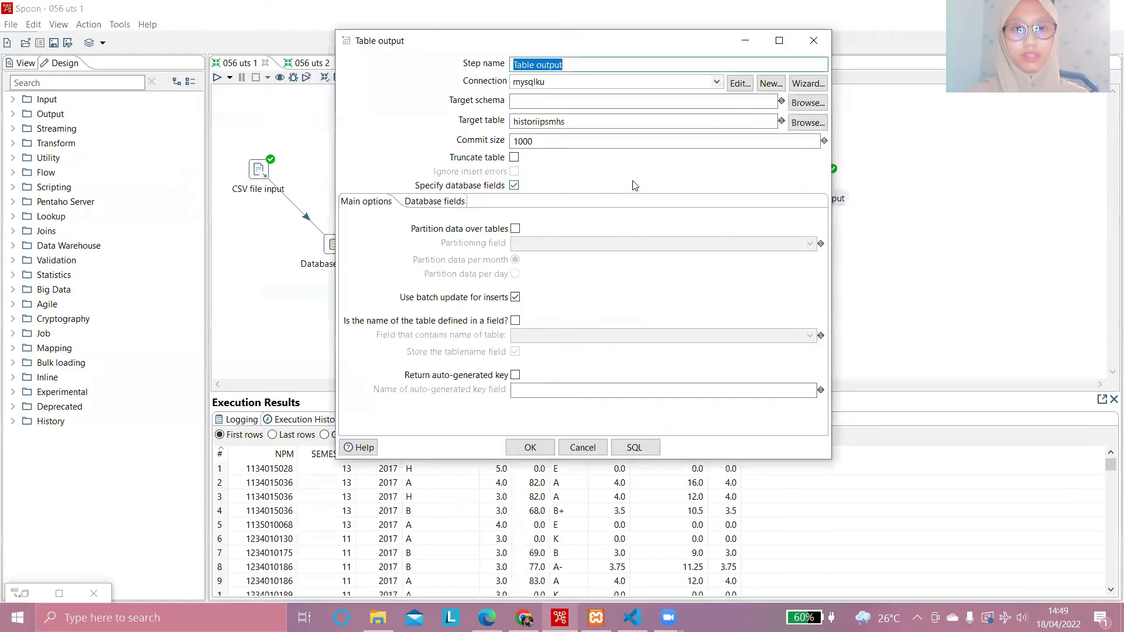
click(827, 36)
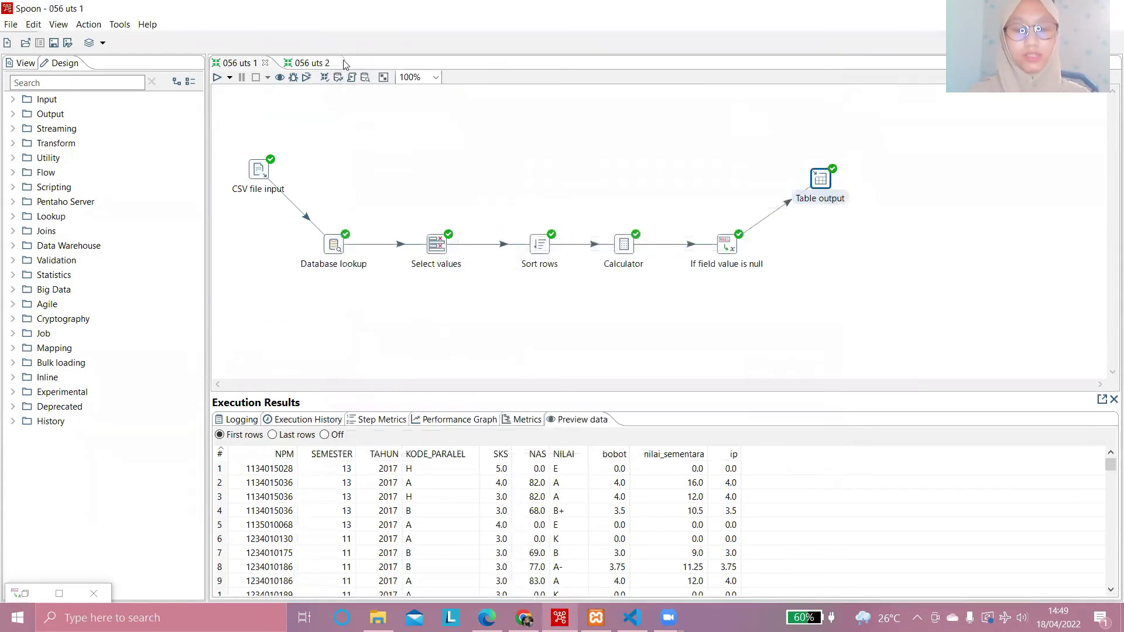
Step: Display the 056 uts 2 transformation, read question 2 for even NPMs in the Edge exam PDF, and return to Spoon
click(301, 63)
scroll(502, 213, up, 2)
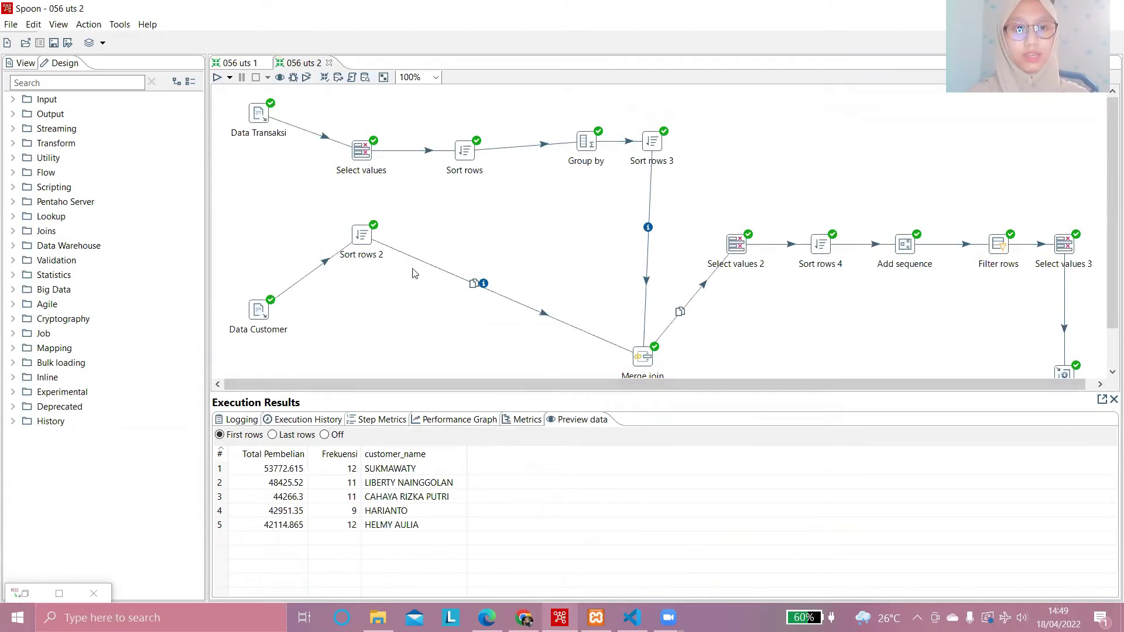
click(487, 618)
scroll(501, 393, down, 6)
scroll(502, 392, down, 3)
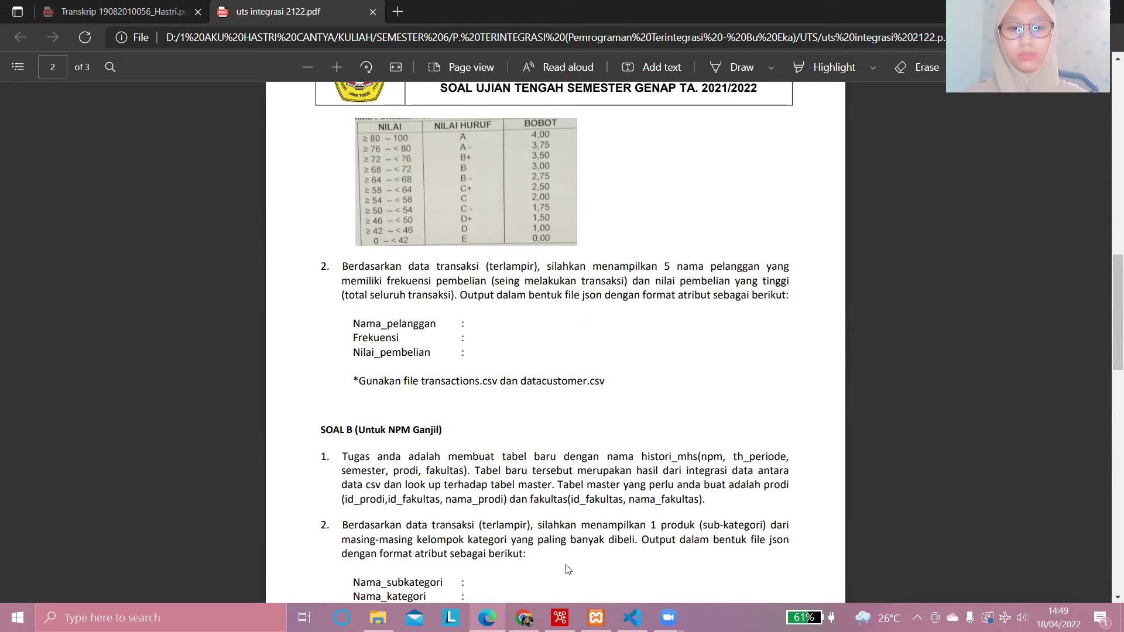
click(560, 618)
scroll(523, 284, down, 1)
scroll(523, 284, up, 1)
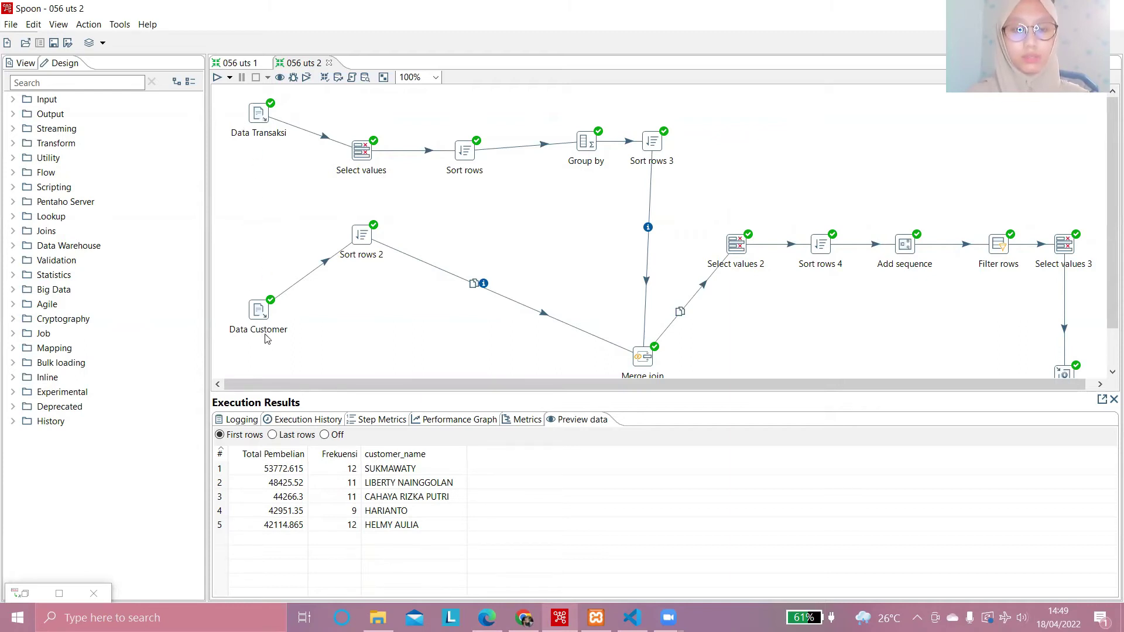
Step: Inspect the sort field of Sort rows 2 and the fields removed by the Select values step after Data Transaksi
double_click(359, 235)
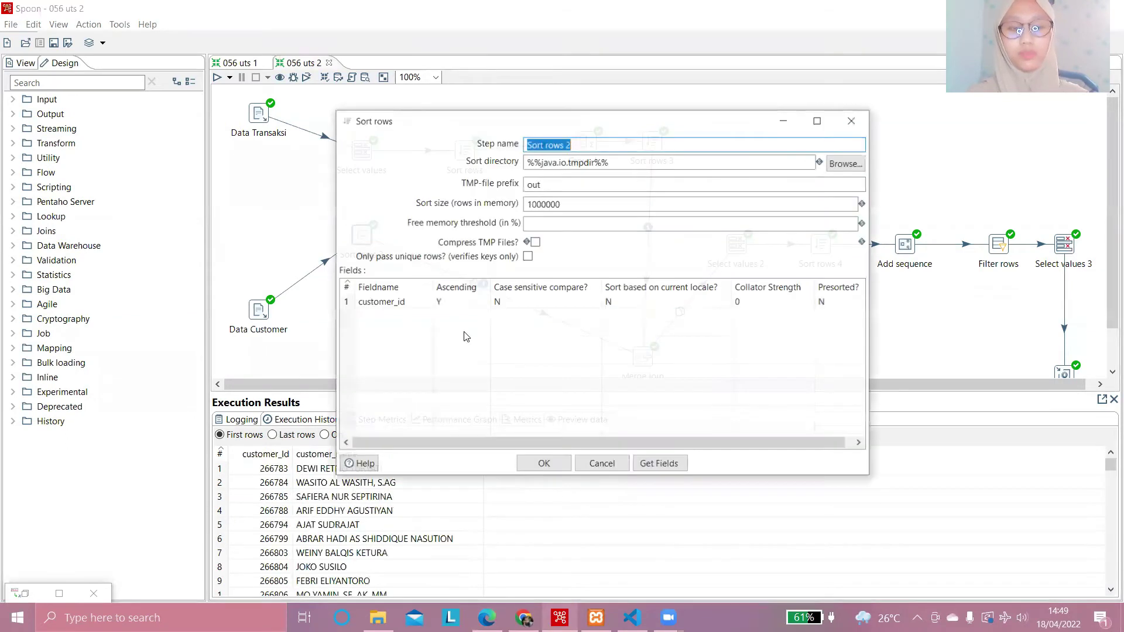
click(854, 121)
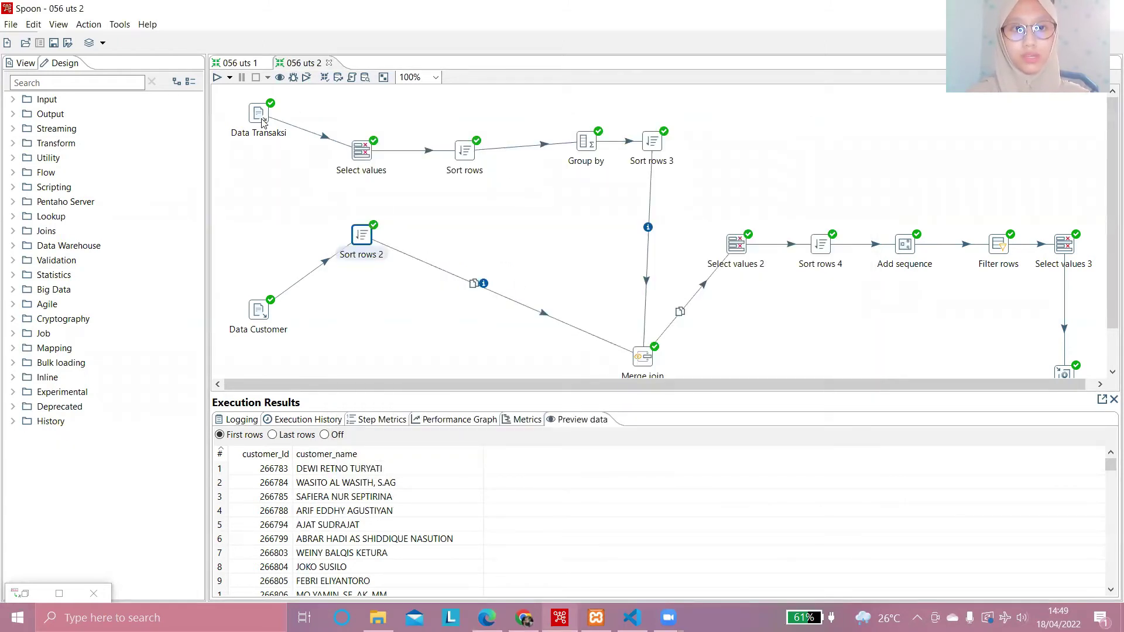
double_click(360, 151)
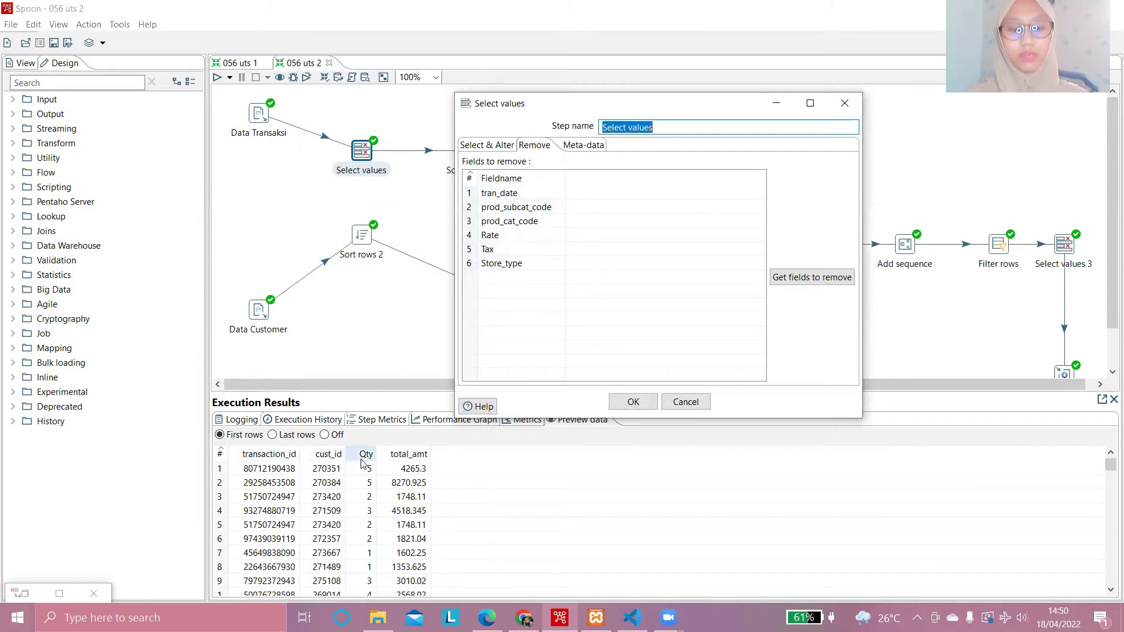
click(852, 104)
Step: Inspect the sort field of the Sort rows step alongside its preview rows, and close the settings
double_click(466, 153)
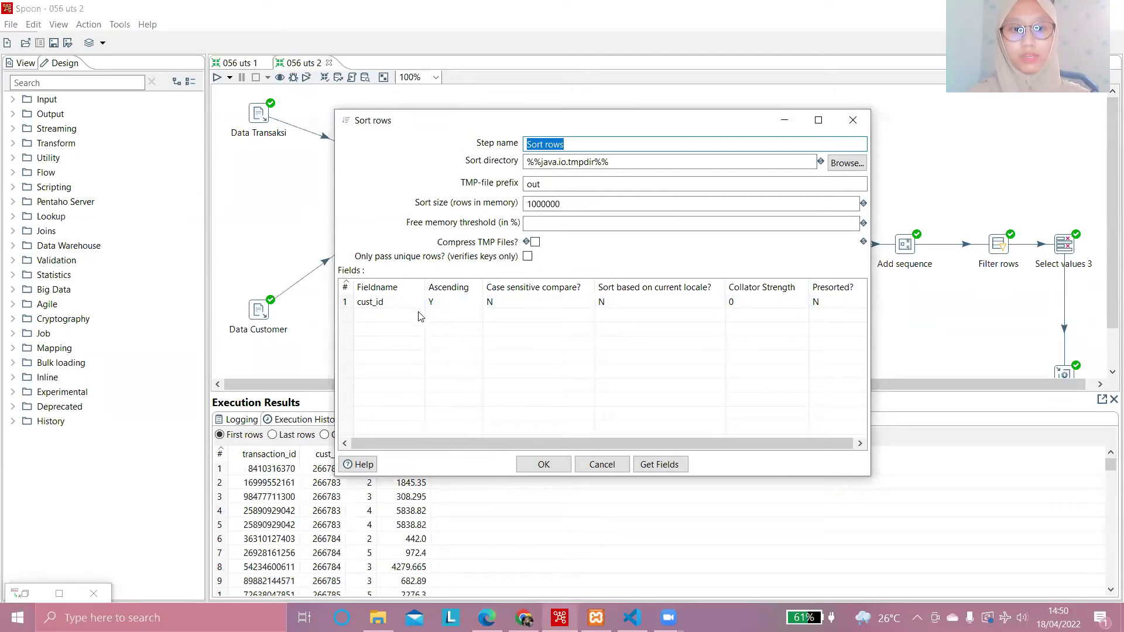
drag(526, 125, 623, 61)
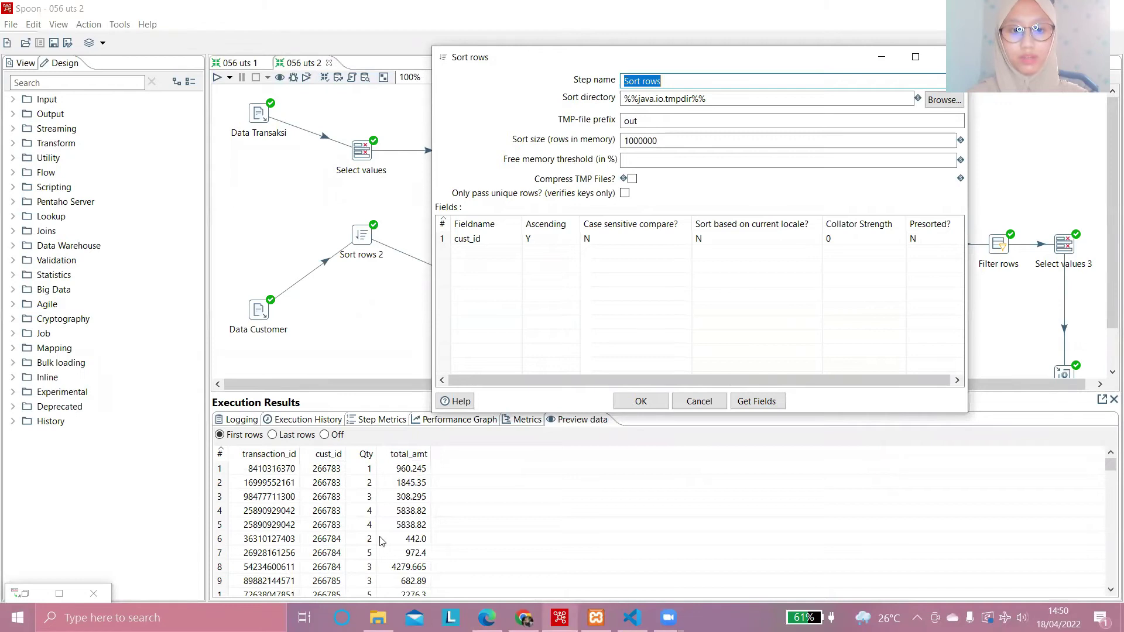
drag(745, 65, 623, 91)
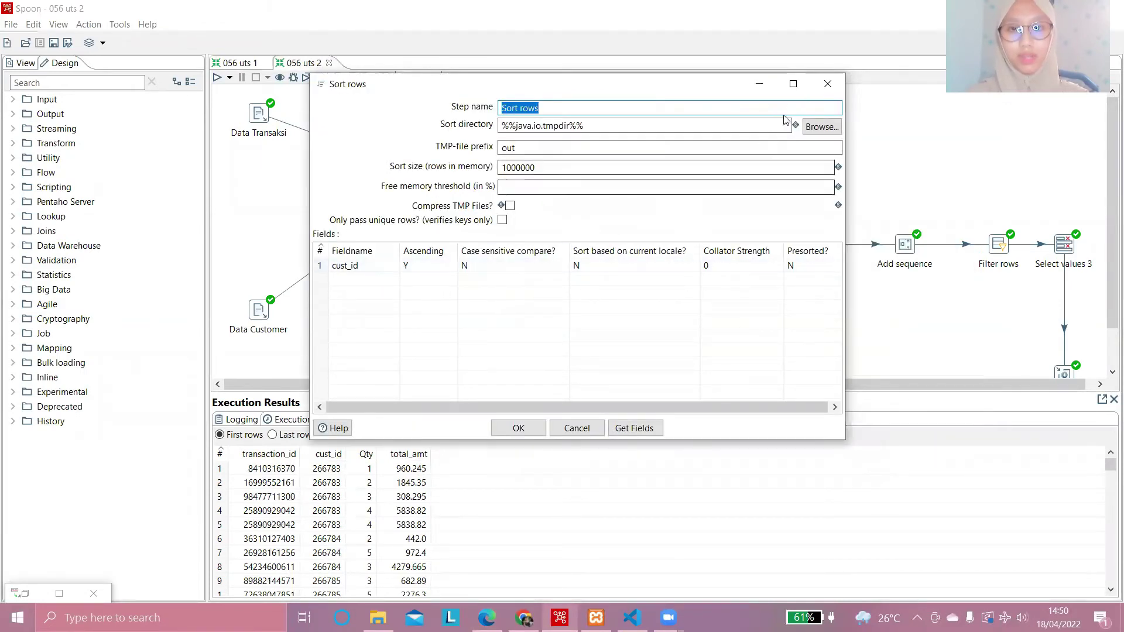
click(836, 85)
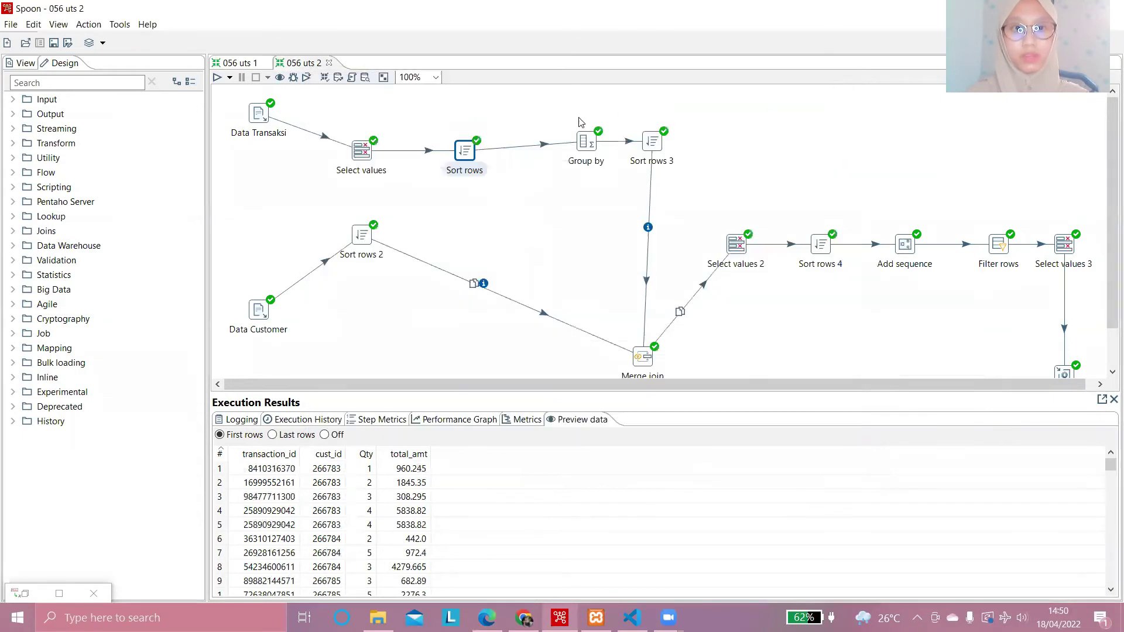
Step: Inspect the group field and aggregates of the Group by step alongside its preview rows, then close the settings
double_click(588, 143)
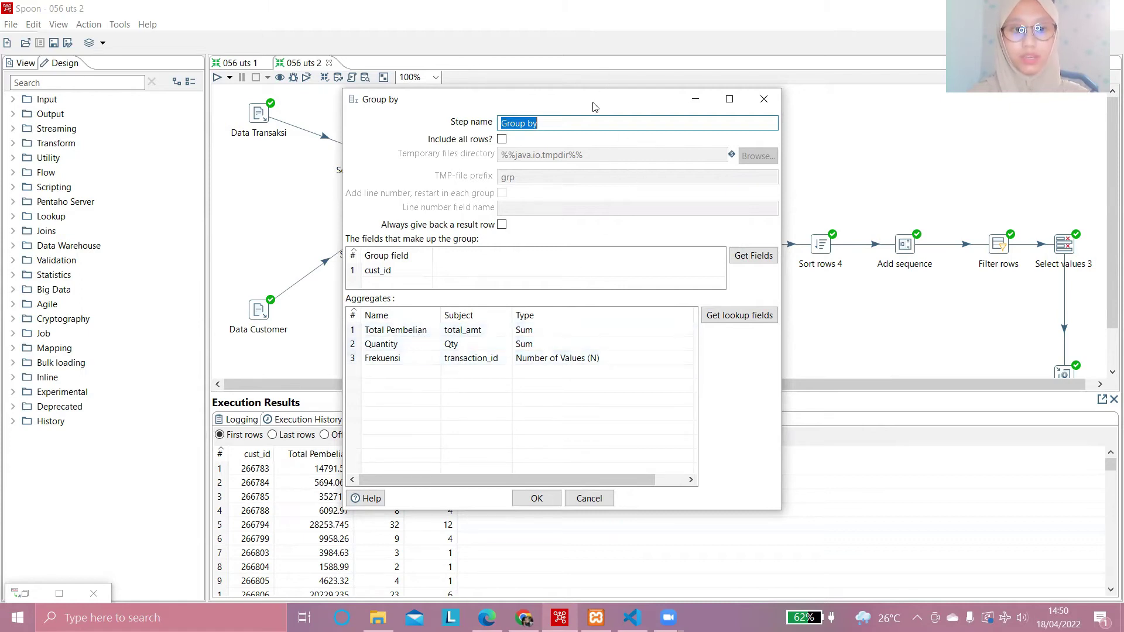
drag(582, 106, 719, 36)
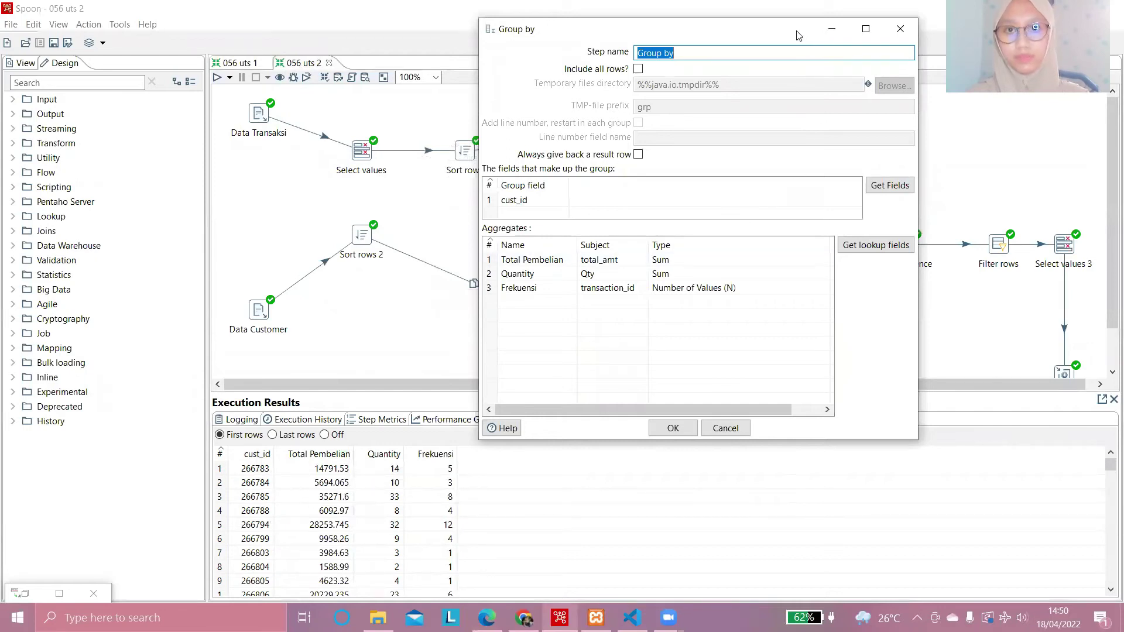
drag(798, 35, 768, 71)
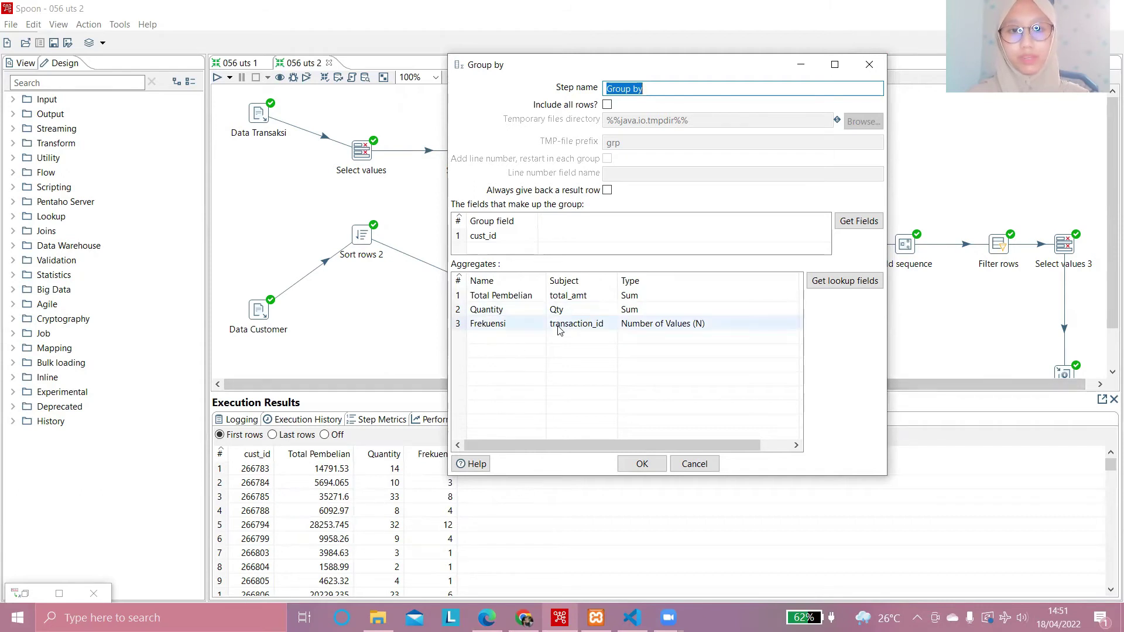
click(870, 66)
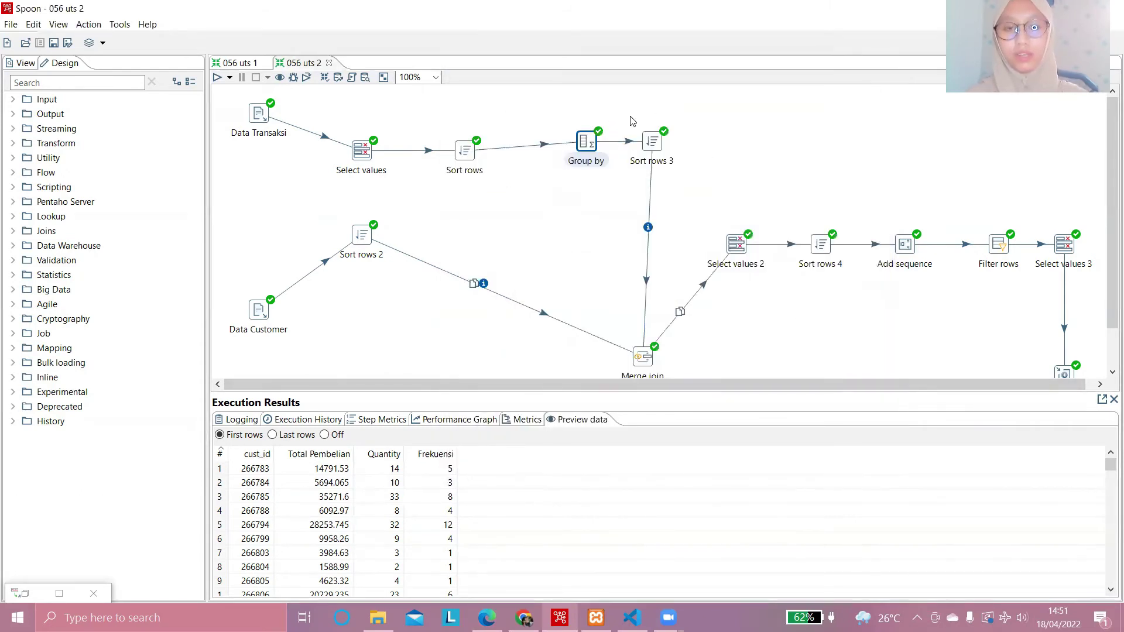
Step: Inspect the sort field of Sort rows 3, compare it with Sort rows, and recheck the Sort rows 3 settings and preview
double_click(653, 143)
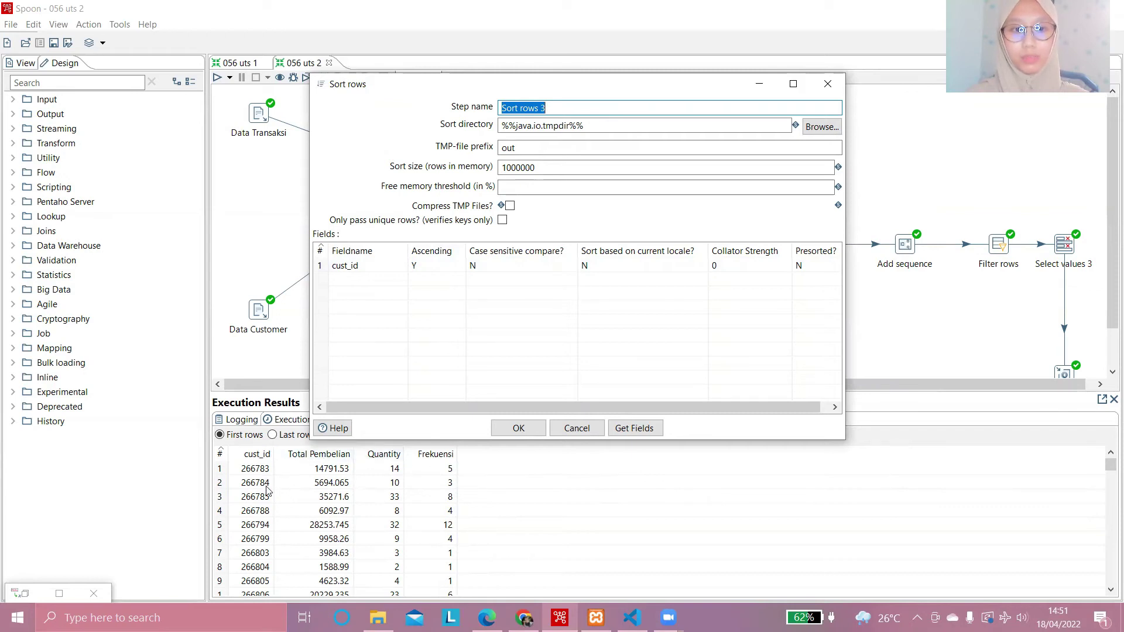
click(828, 84)
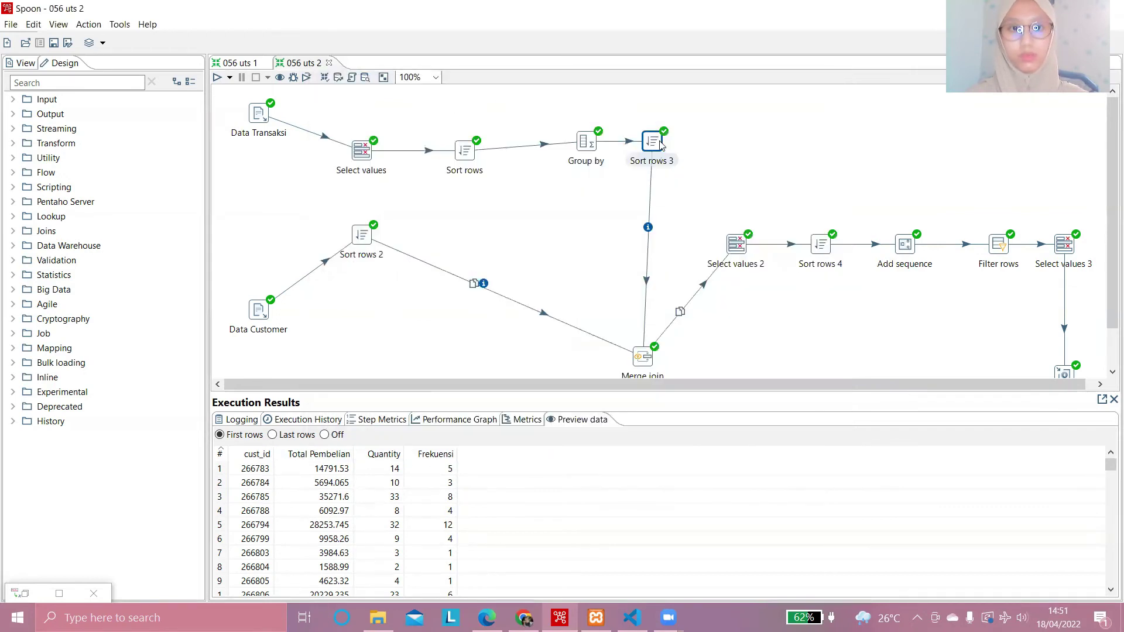
double_click(465, 152)
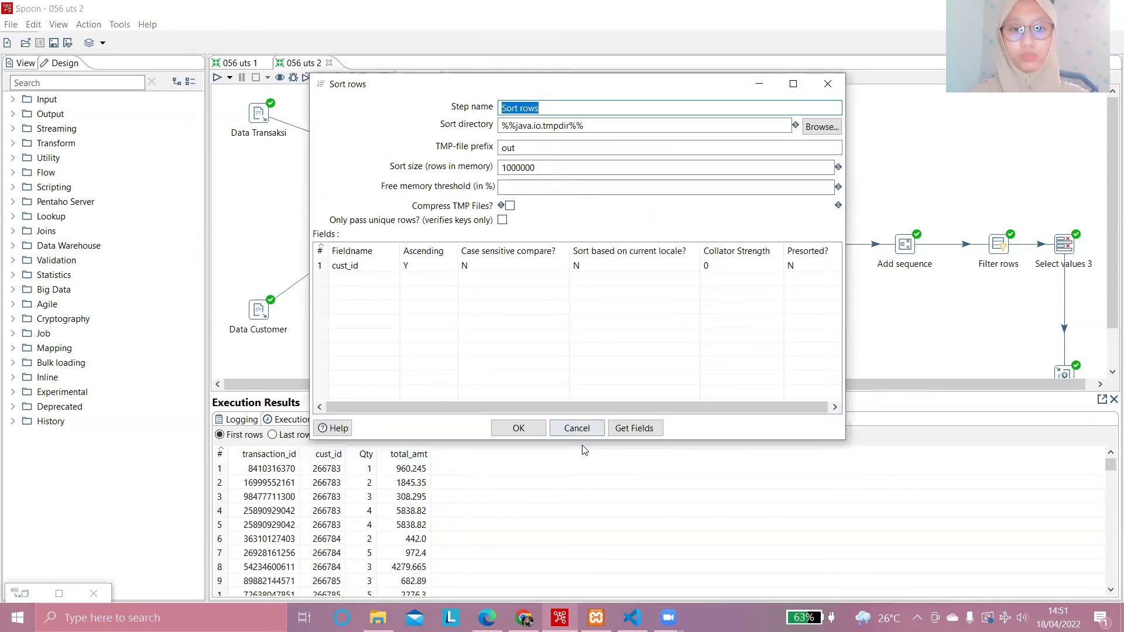
click(828, 83)
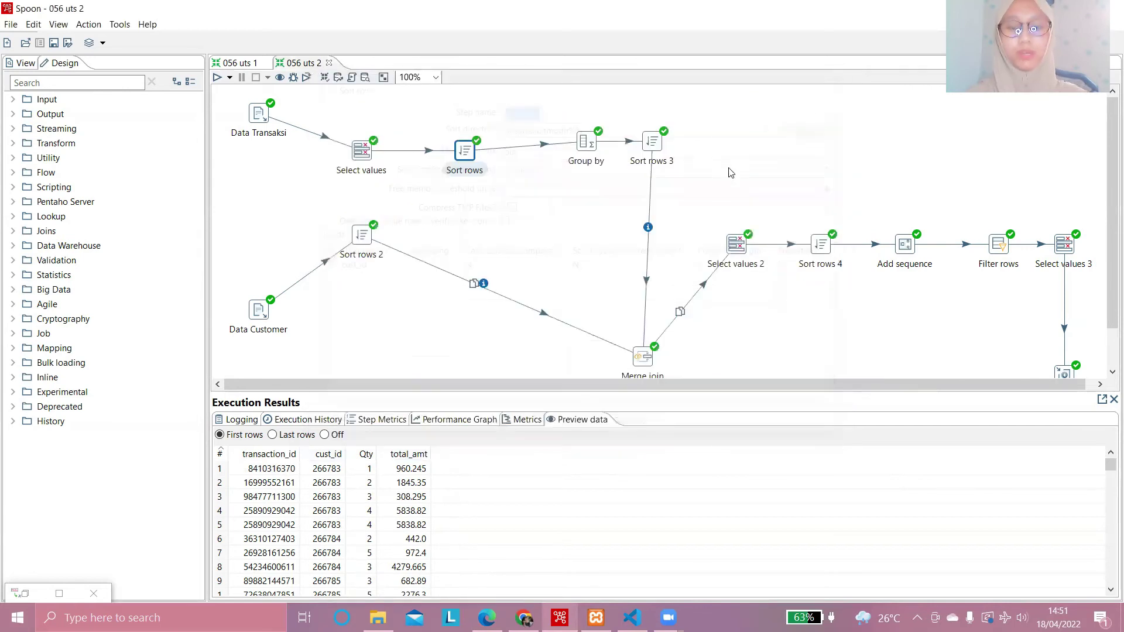
click(693, 114)
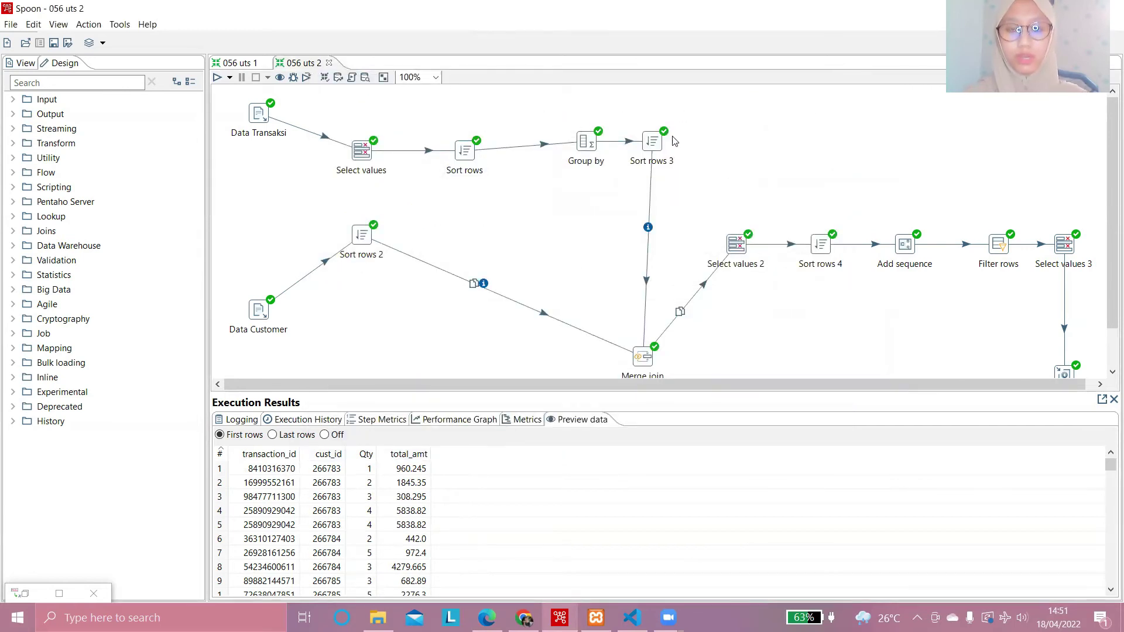
double_click(653, 142)
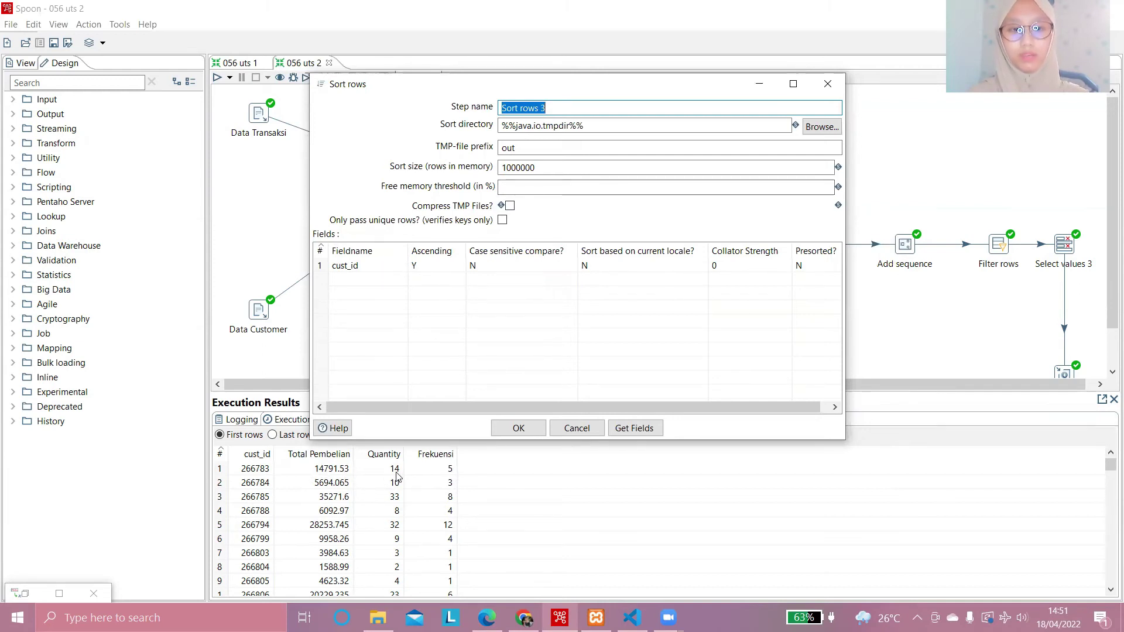
click(828, 84)
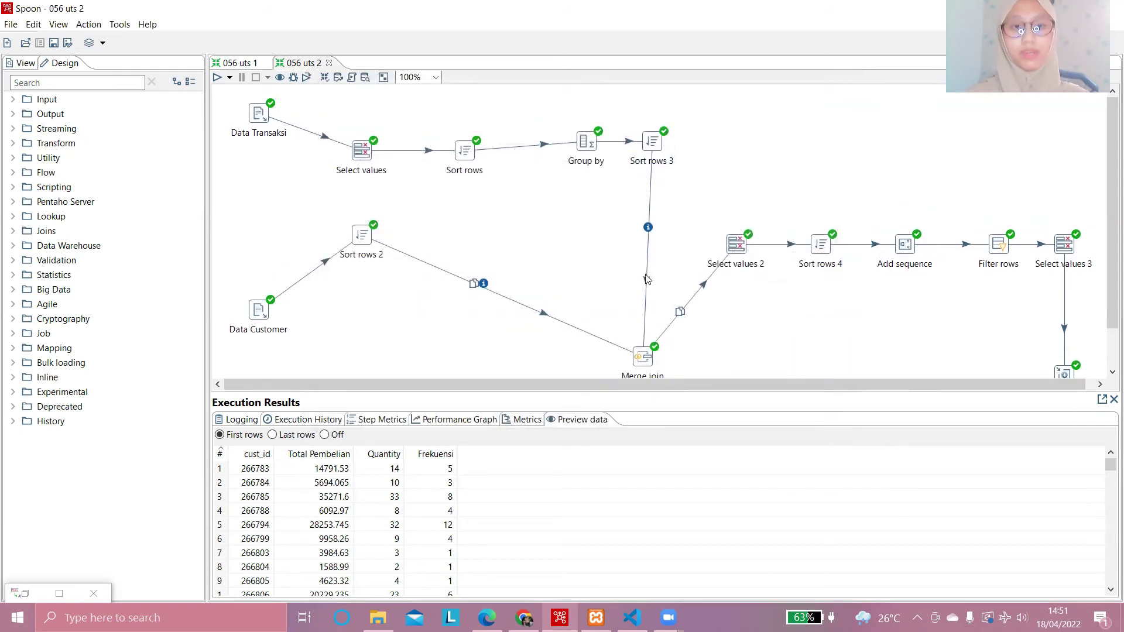
Step: Inspect the source steps, join type and key fields of the Merge join step, and view its joined preview rows
scroll(661, 217, down, 1)
double_click(643, 349)
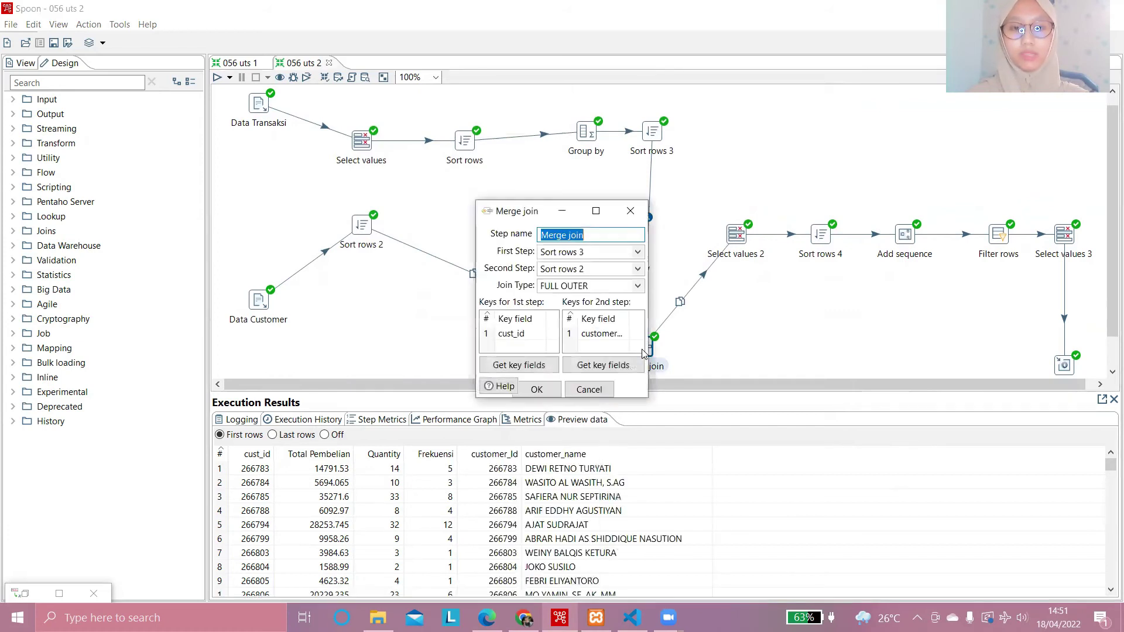
click(631, 211)
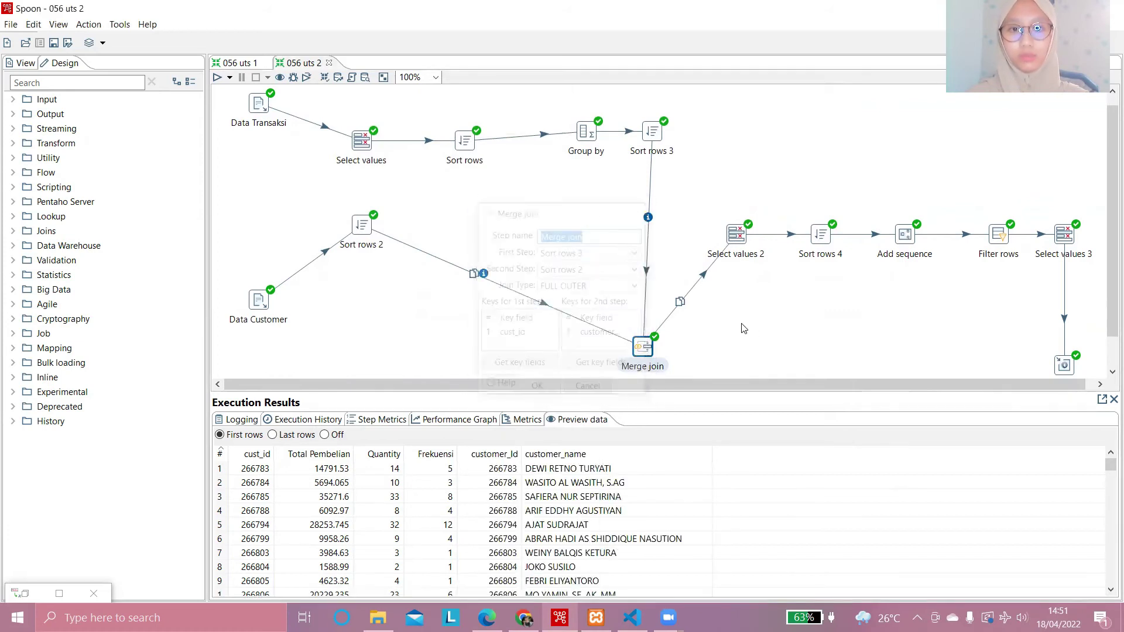
double_click(638, 349)
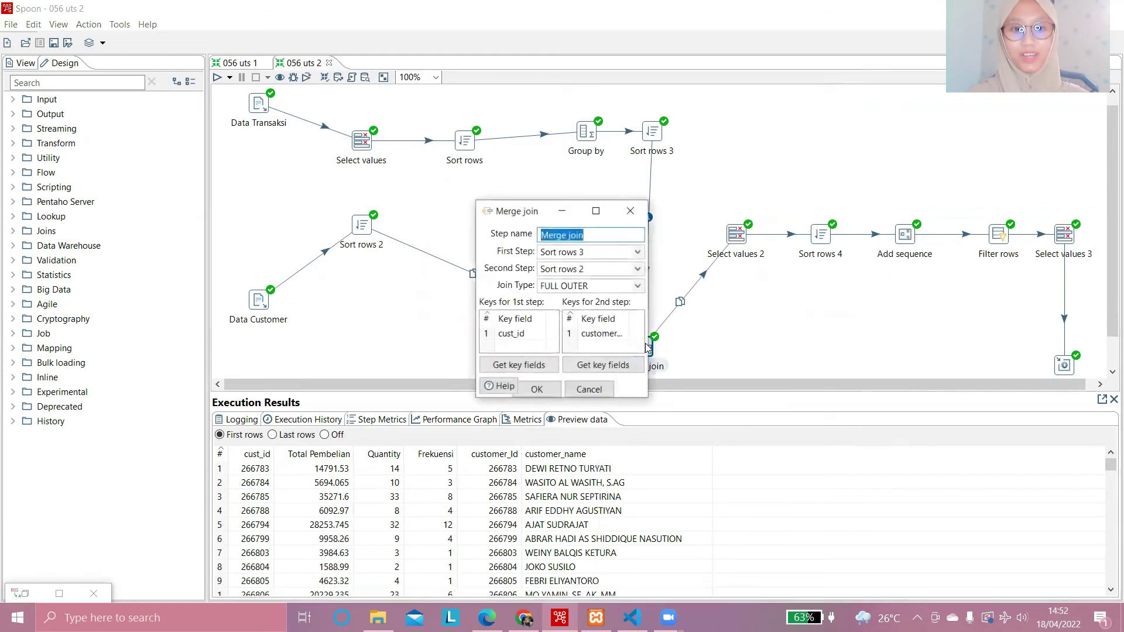
click(631, 211)
scroll(562, 374, down, 1)
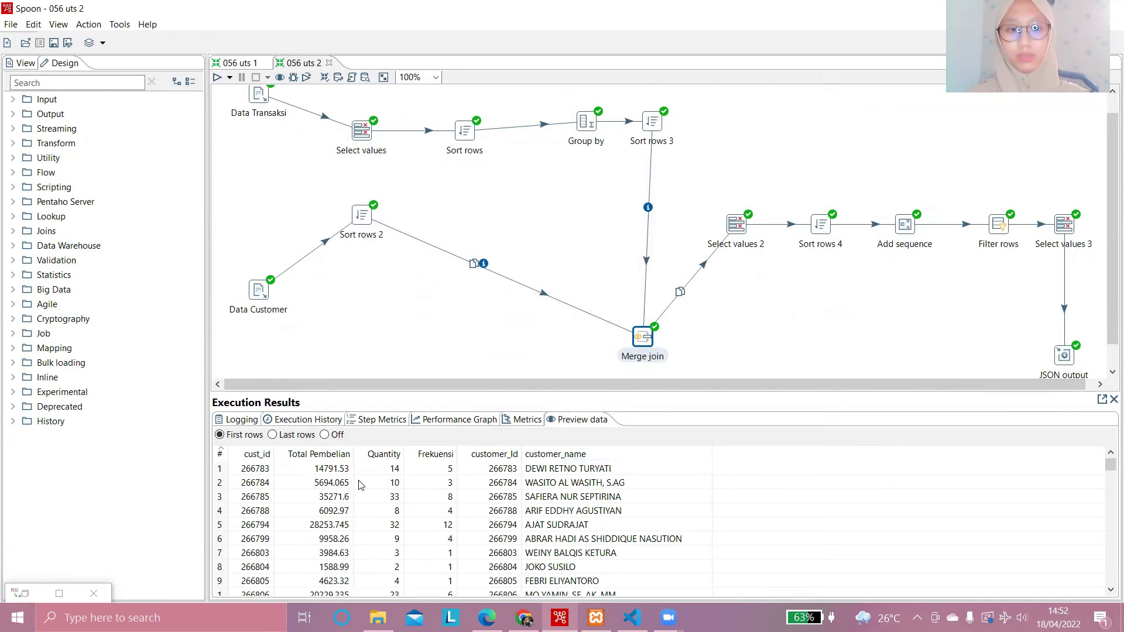
Step: View the preview rows of Select values 2 and inspect which fields the step removes
click(739, 228)
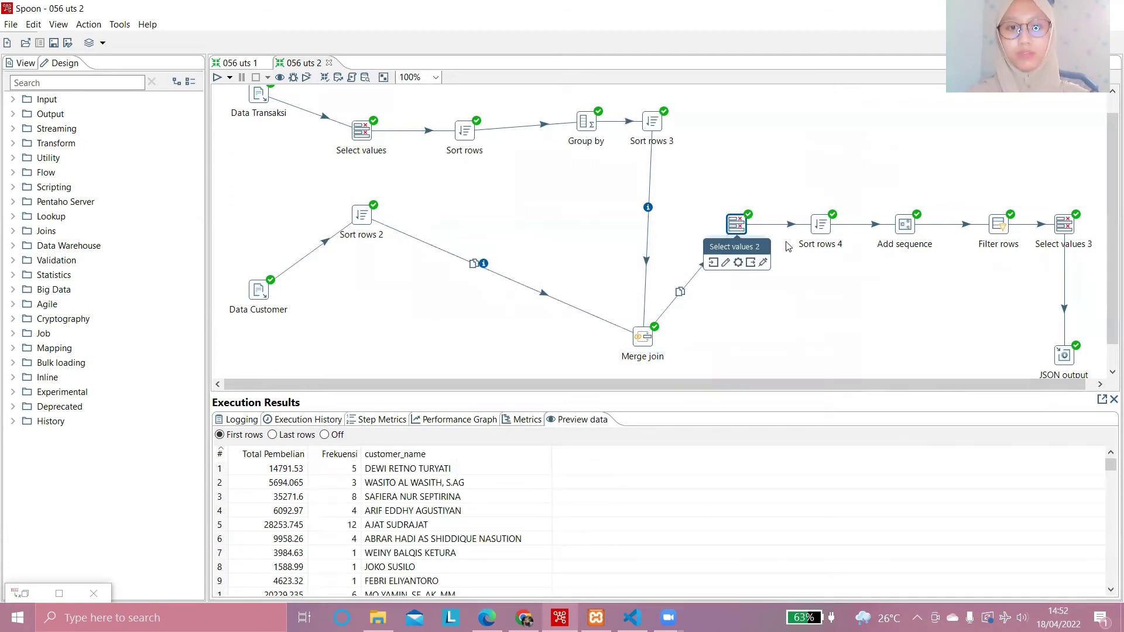
click(840, 290)
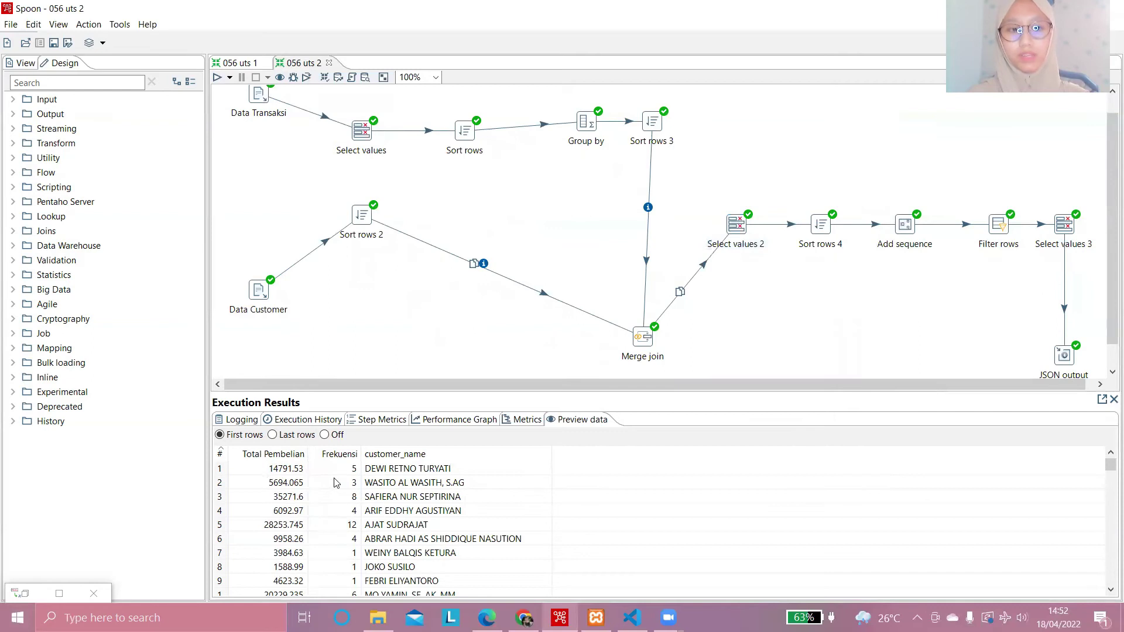
double_click(740, 228)
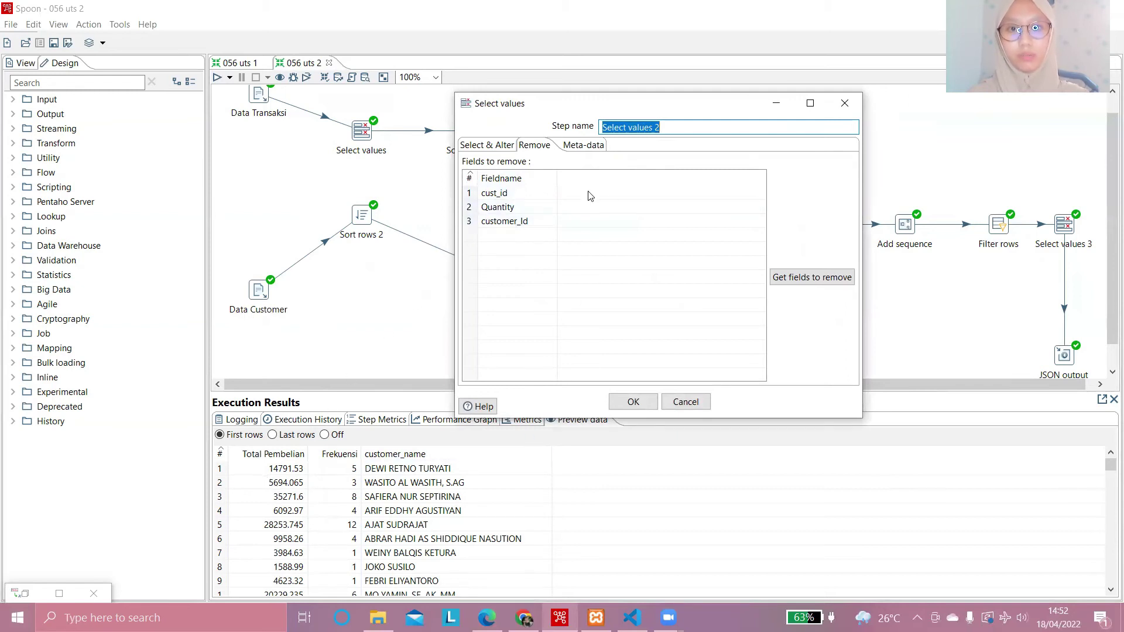
click(842, 109)
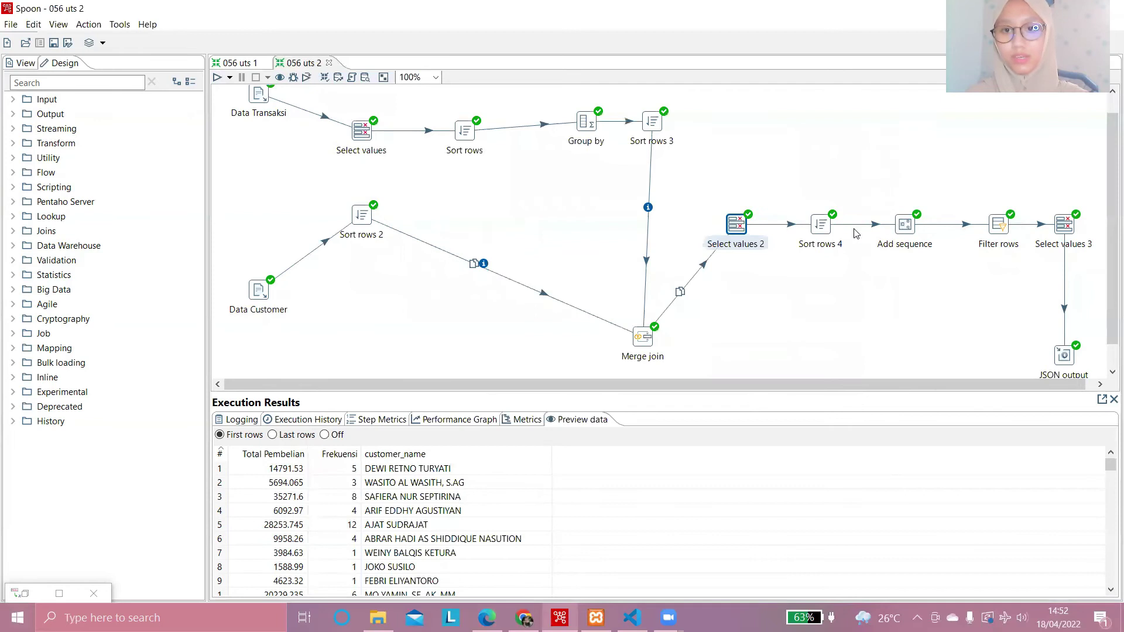
Step: Inspect the sort fields and sort direction of Sort rows 4 alongside its preview rows, and close the settings
double_click(822, 226)
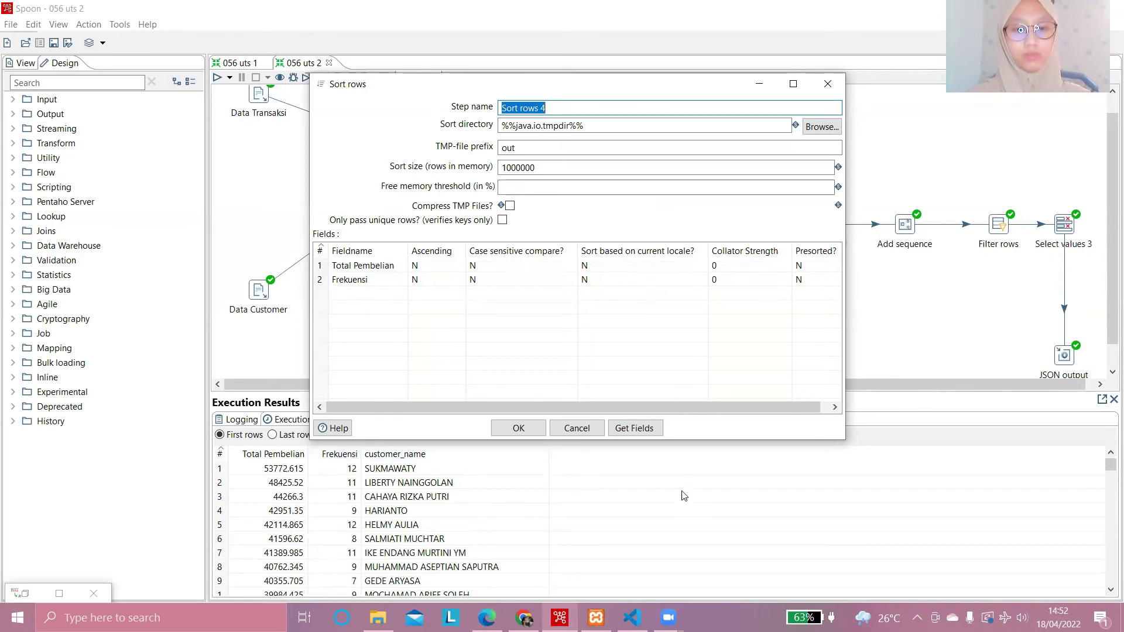
click(827, 83)
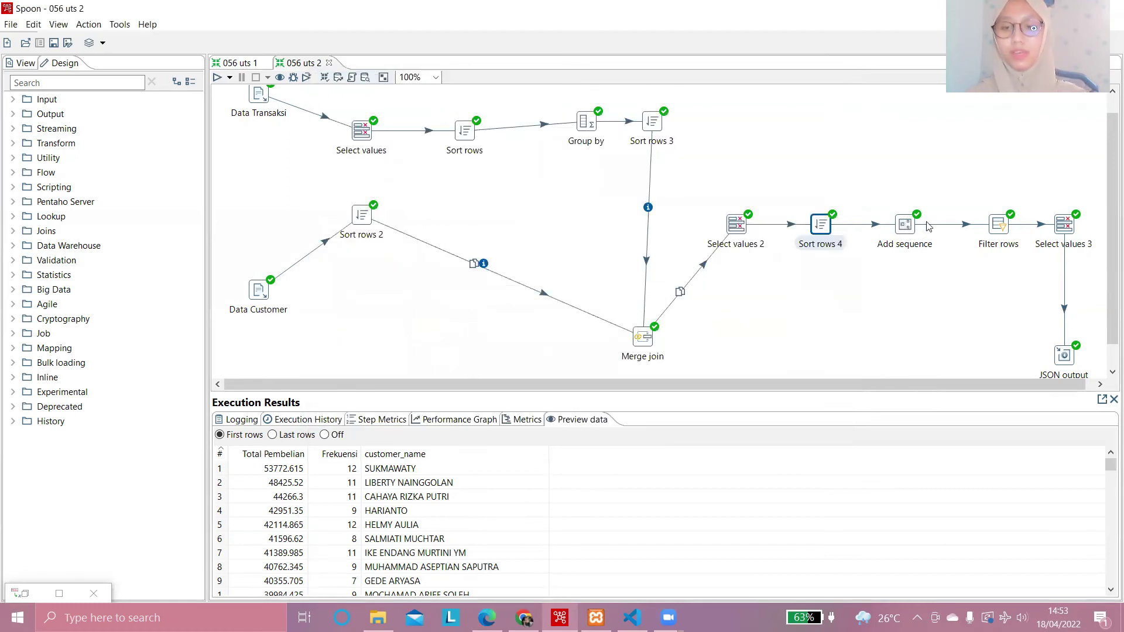
click(909, 197)
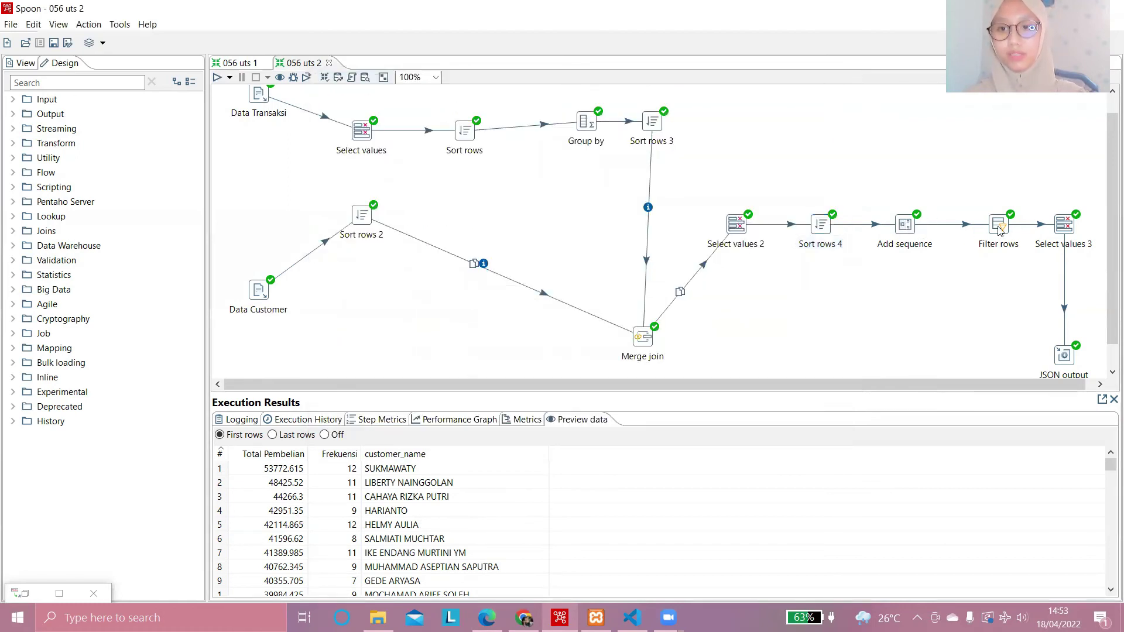
Step: Inspect the counter settings of the Add sequence step and the condition of the Filter rows step
double_click(904, 229)
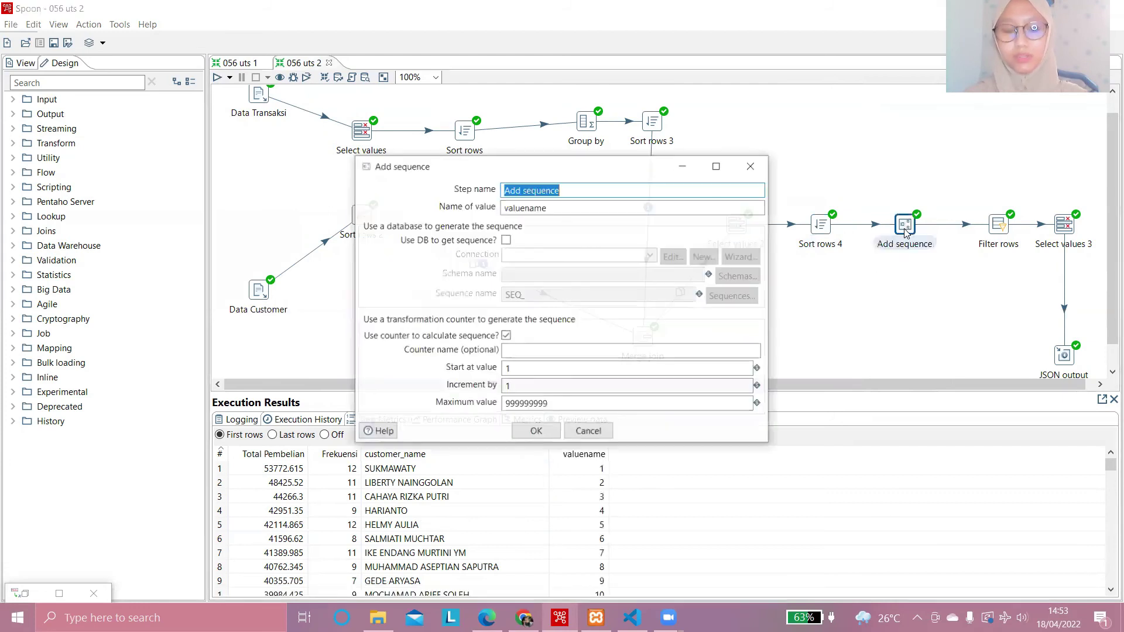
click(752, 166)
double_click(999, 224)
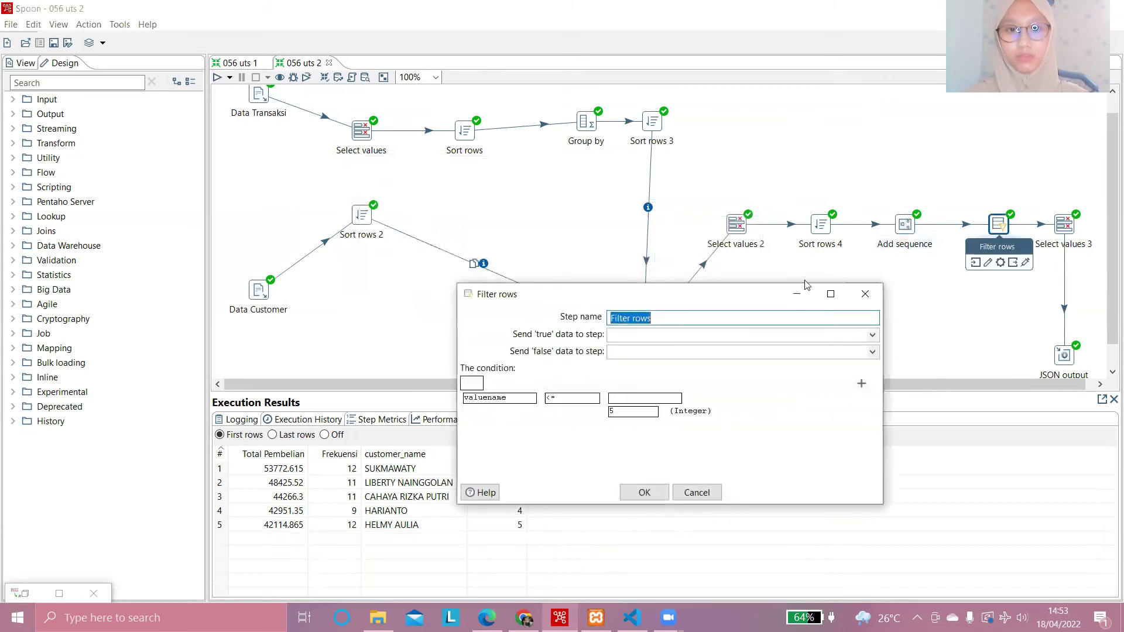
drag(729, 302, 682, 276)
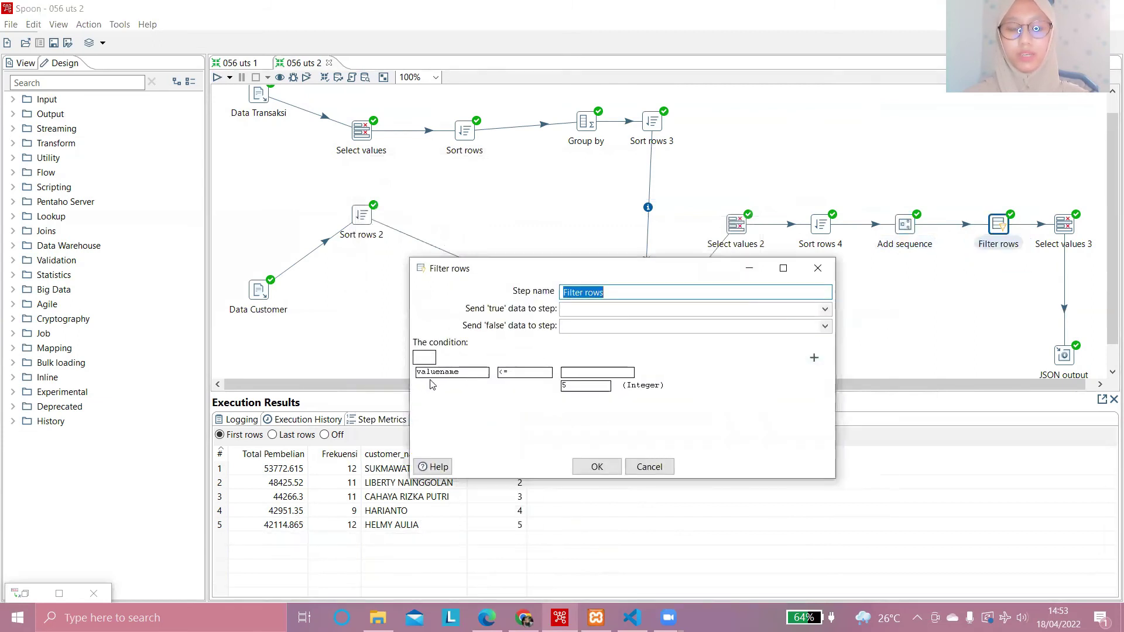
click(818, 268)
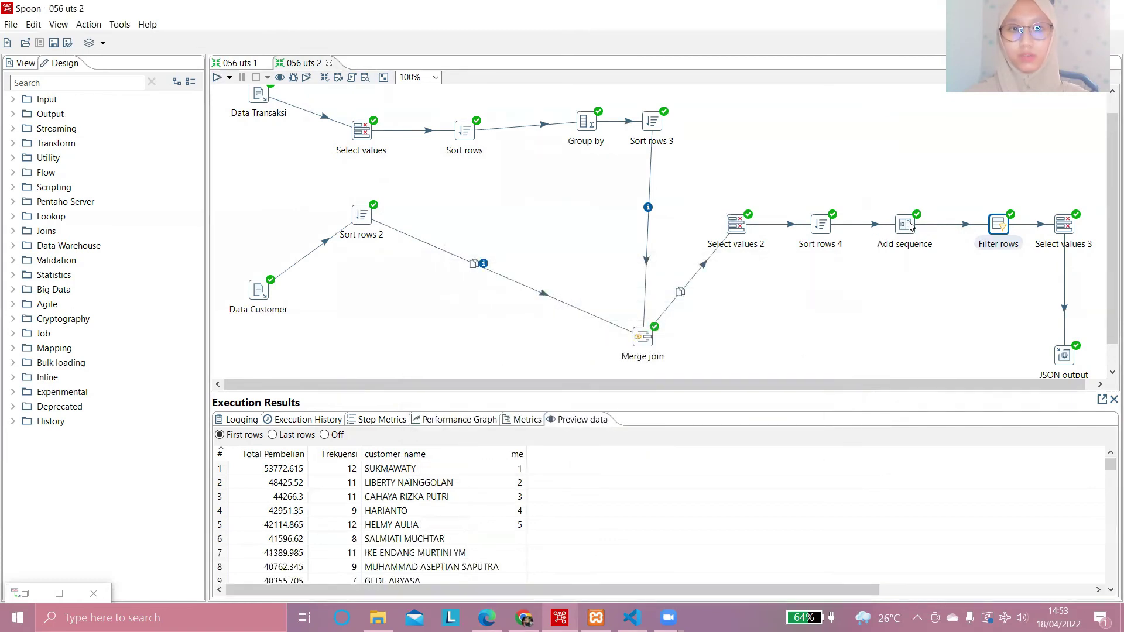
Step: Recheck the Add sequence start value and increment, and compare the Filter rows condition with its uncovered preview rows
double_click(906, 226)
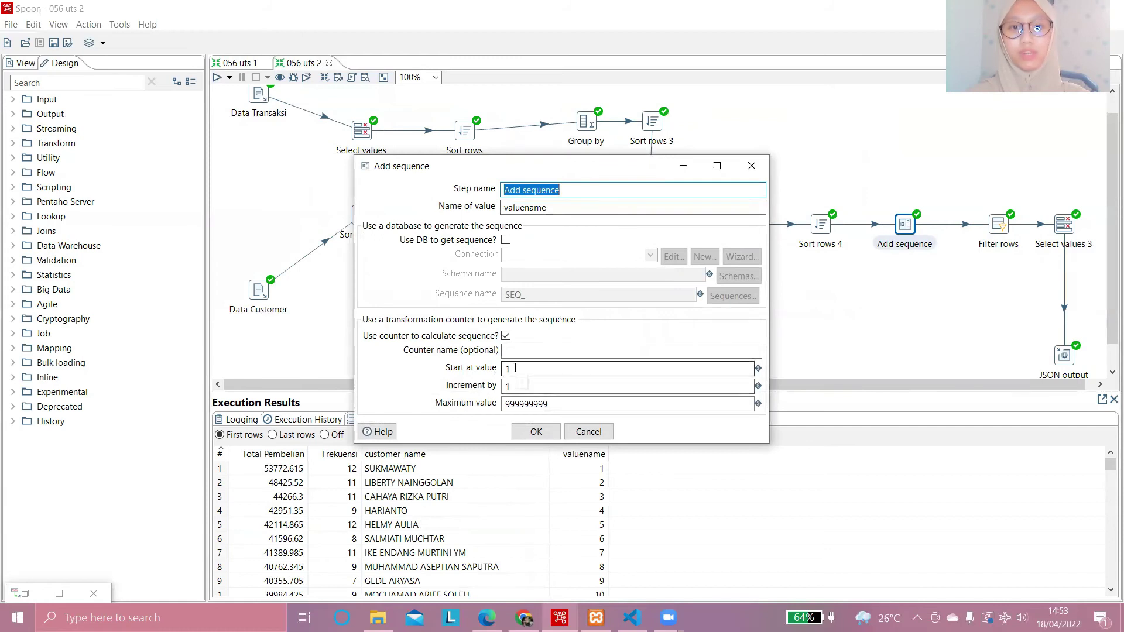
click(752, 166)
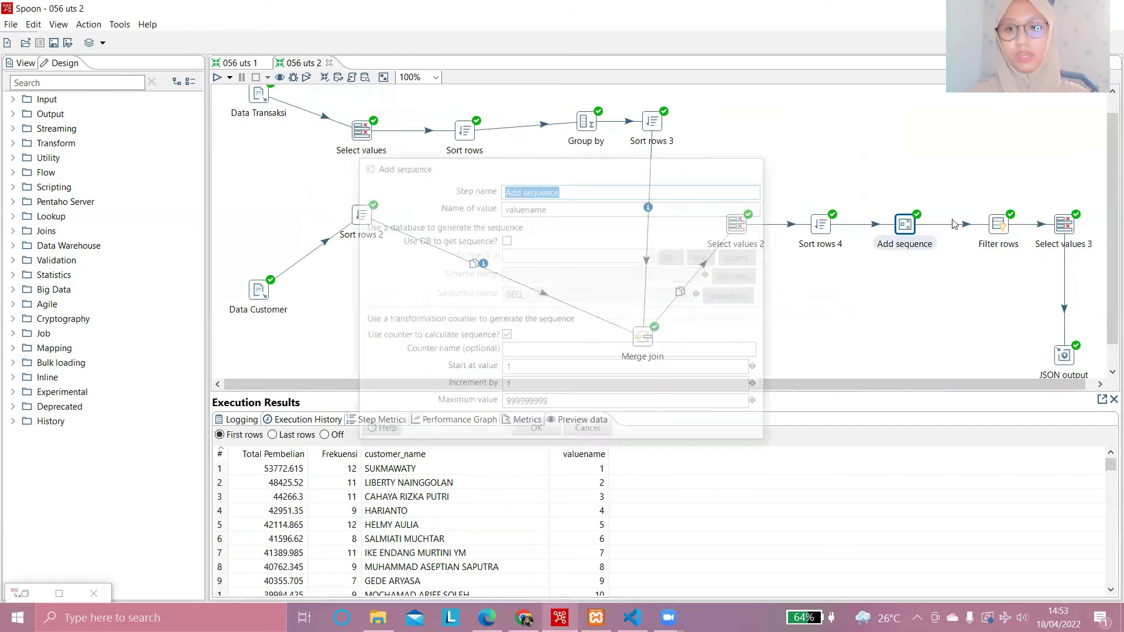
double_click(999, 227)
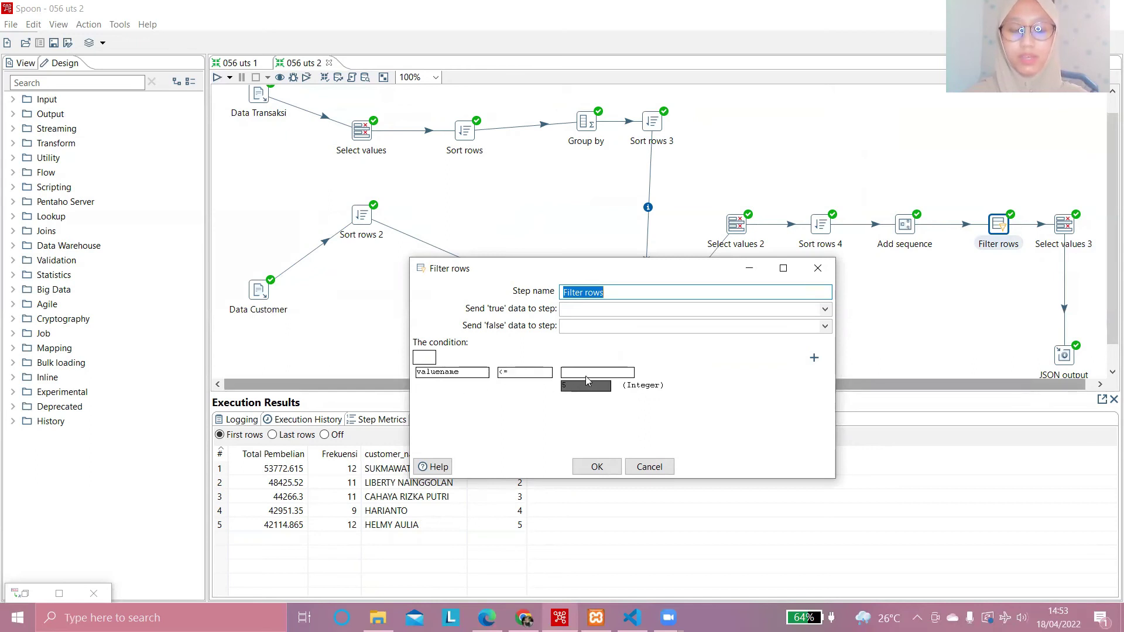
drag(610, 269, 583, 113)
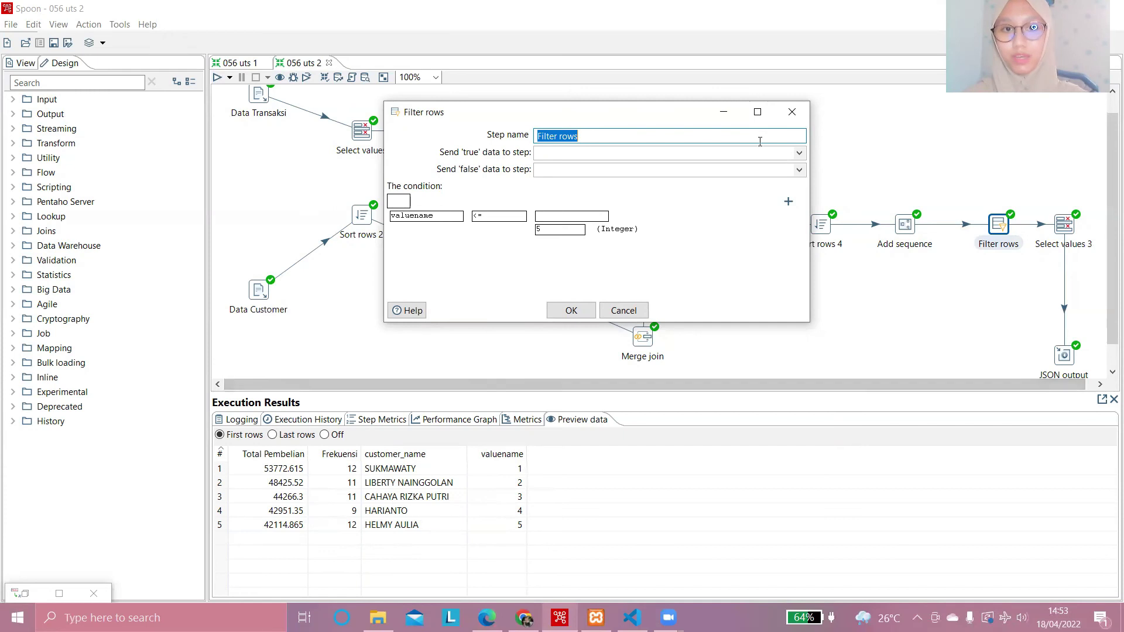
click(781, 120)
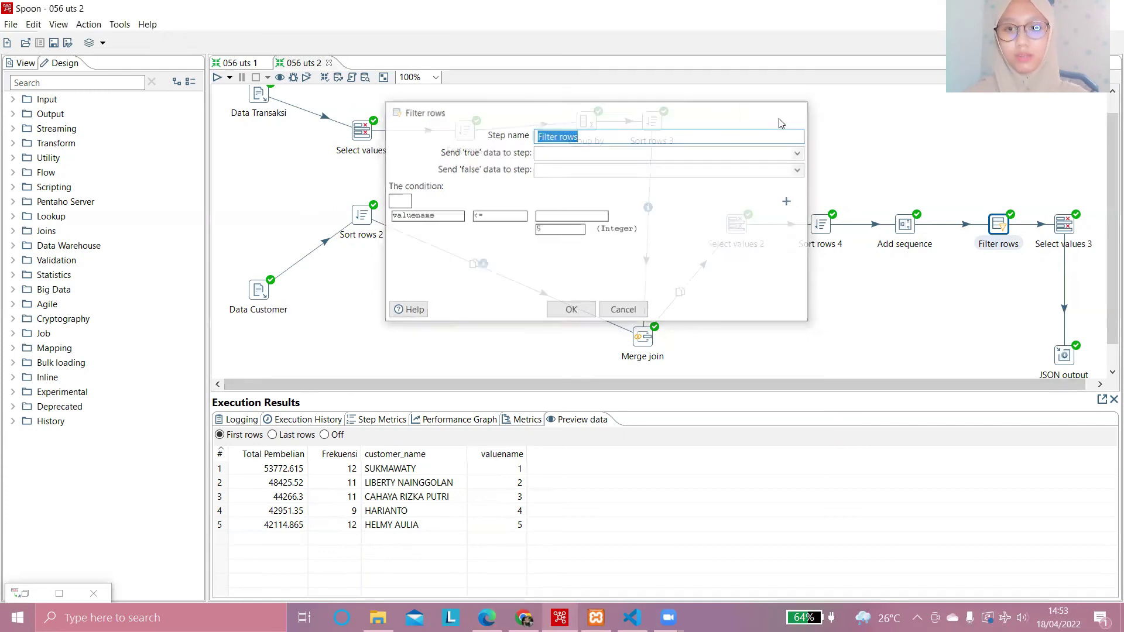
Step: Inspect the field removed by the Select values 3 step and close its settings
click(855, 321)
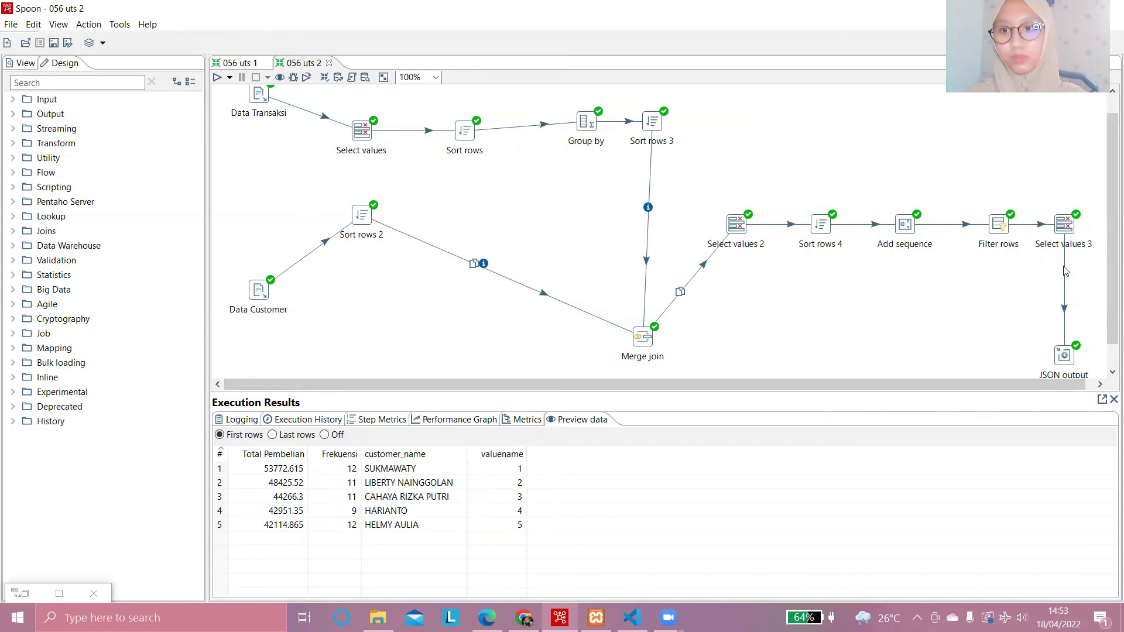
double_click(1065, 225)
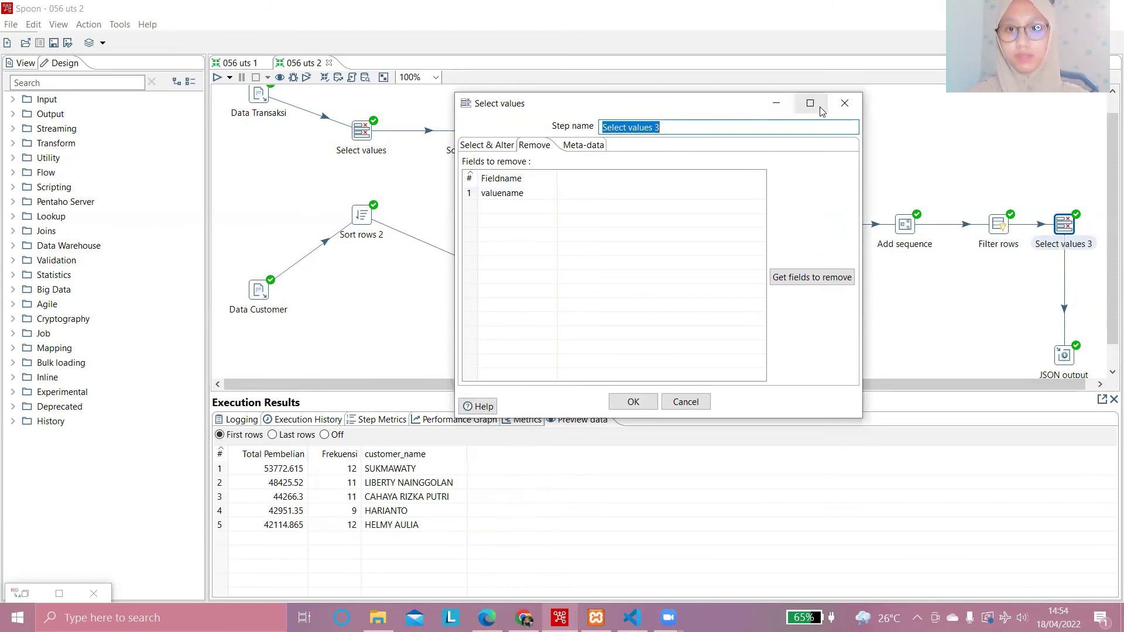
click(845, 103)
Step: Inspect the output file settings and the field-to-element name mapping of the JSON output step
scroll(888, 249, down, 1)
click(909, 300)
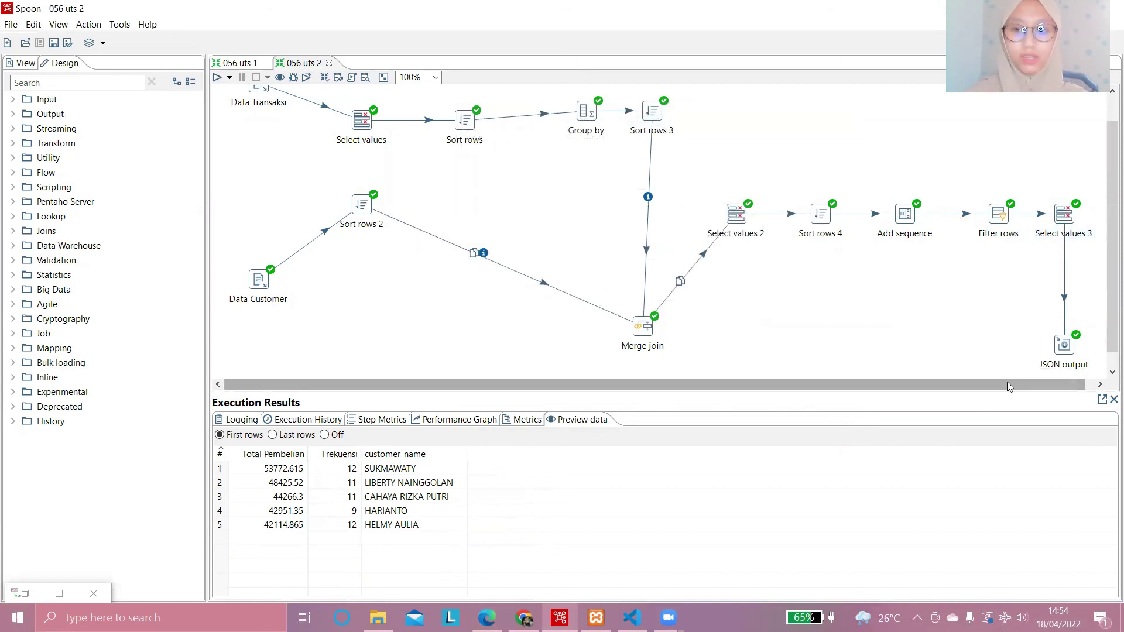
double_click(1065, 345)
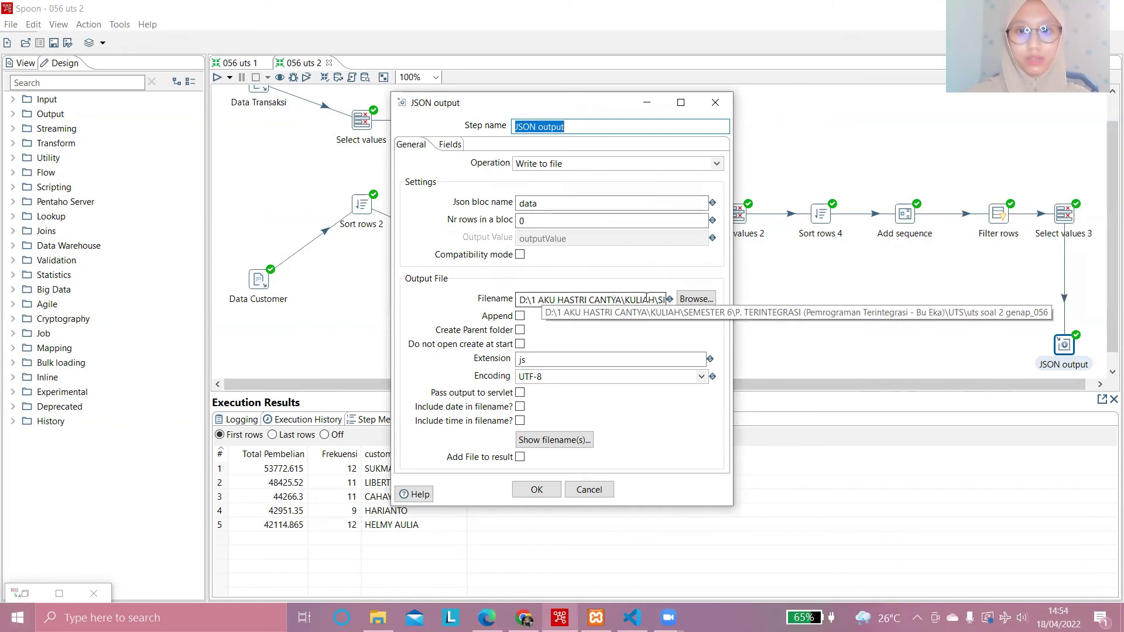
click(452, 145)
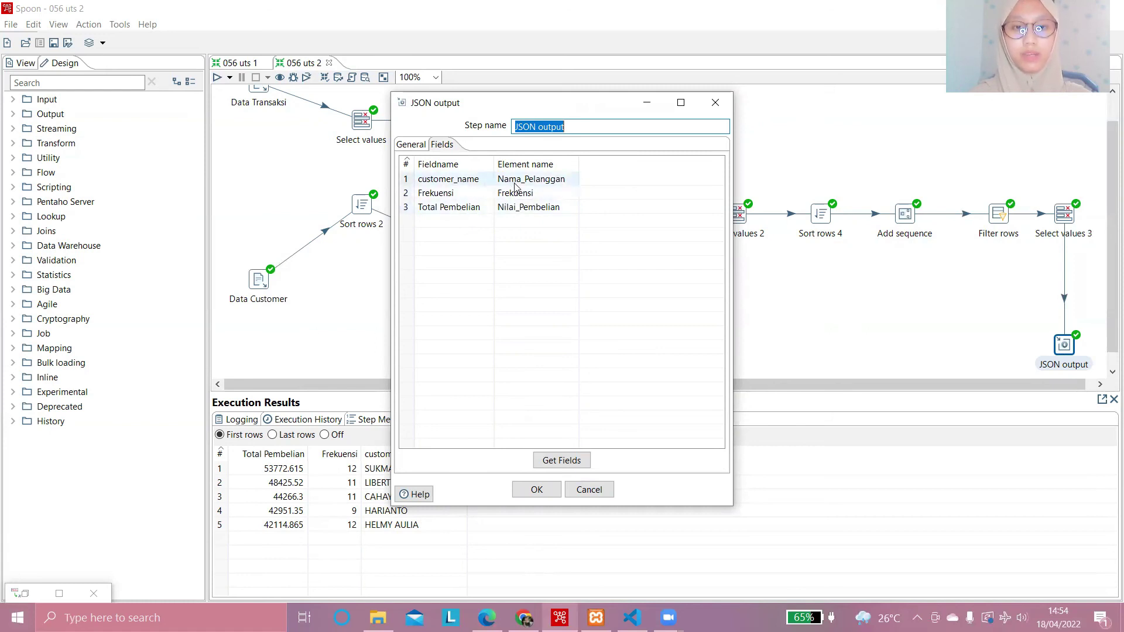
Step: Compare the JSON output element names with the attributes required by question 2 in the exam PDF in Edge, and close the step's settings
click(487, 618)
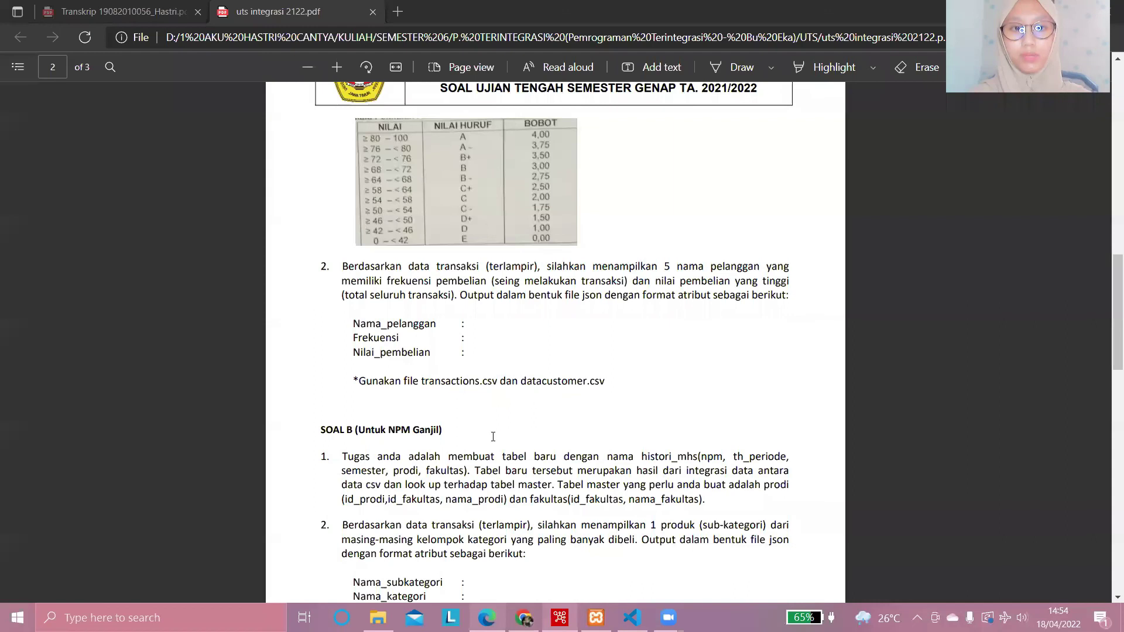
scroll(489, 413, down, 3)
scroll(488, 400, up, 3)
click(560, 617)
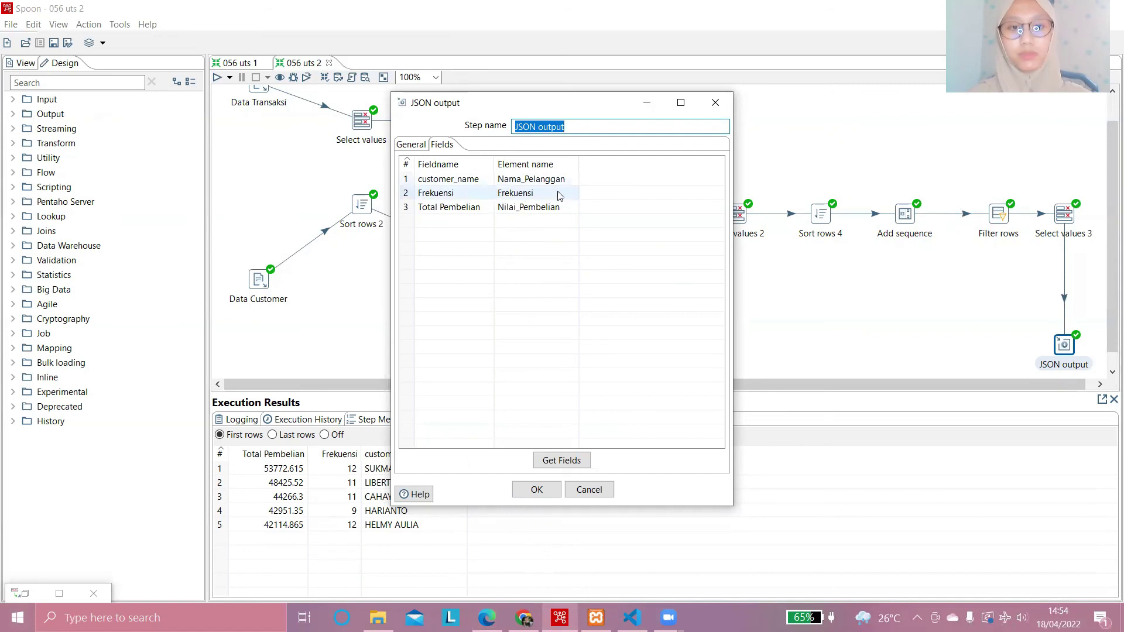
click(715, 102)
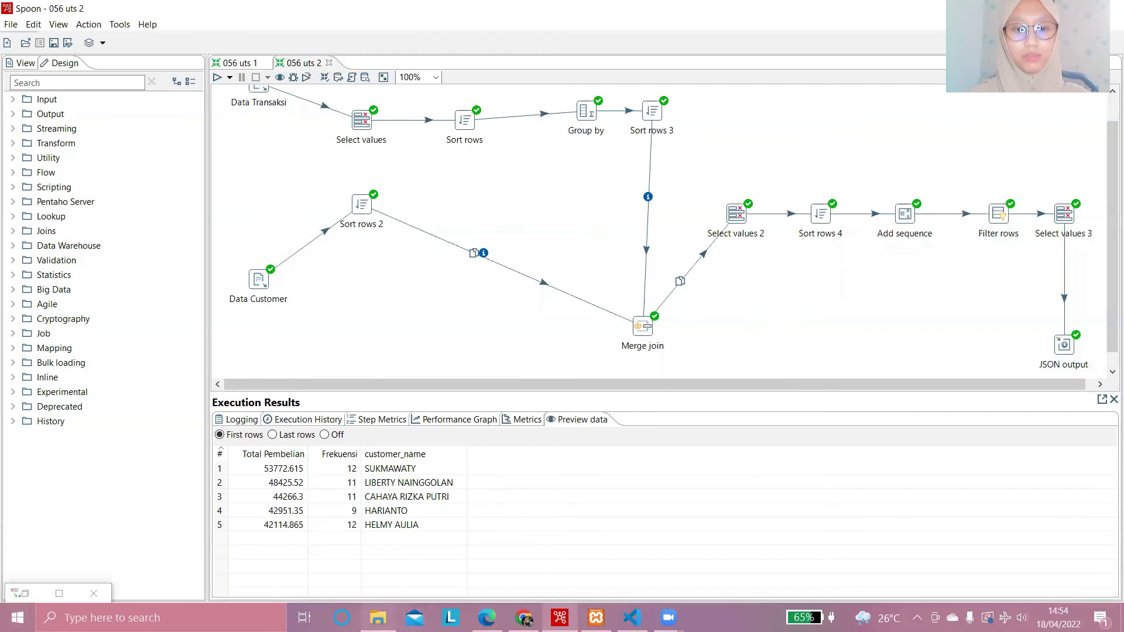
Step: Locate the exported file uts soal 2 genap_056 in the UTS folder in File Explorer, and switch to it in Visual Studio Code
click(379, 618)
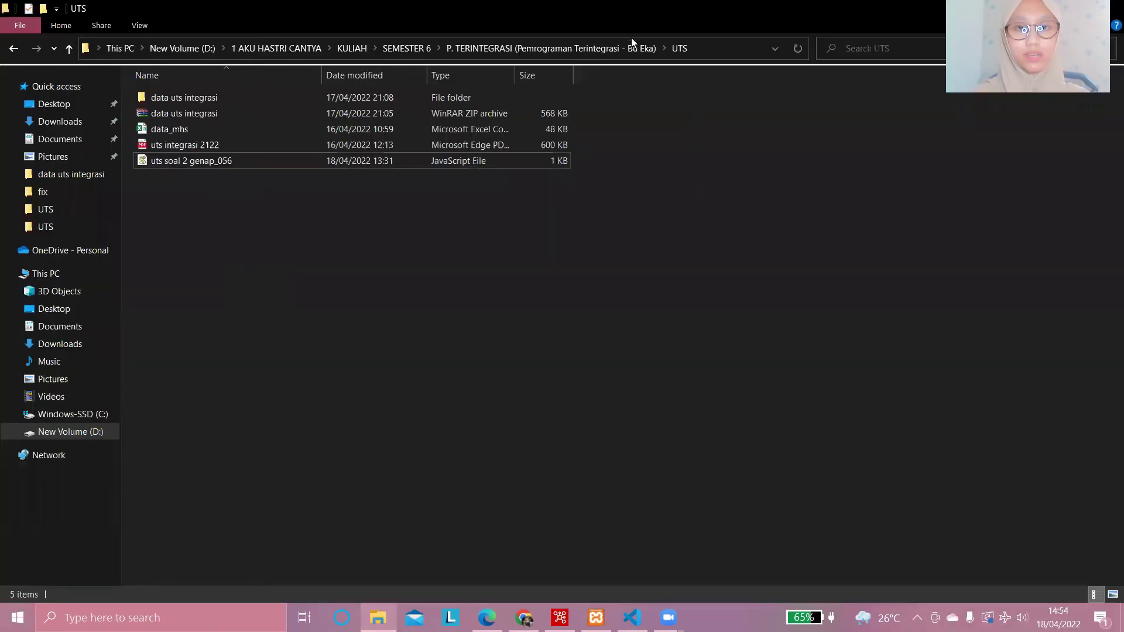
click(246, 160)
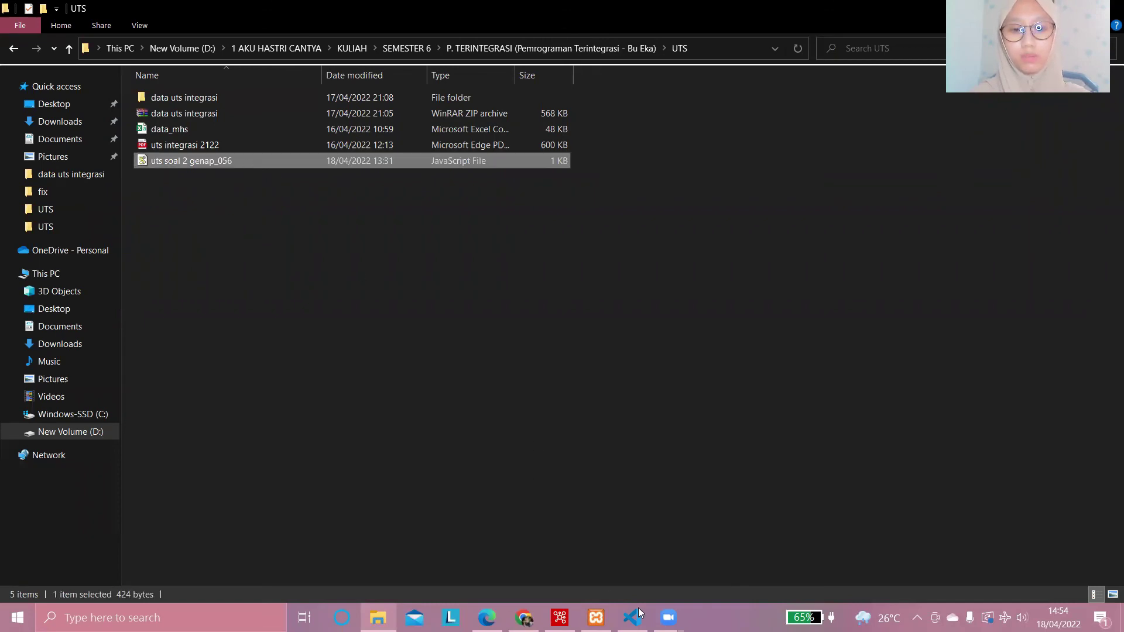
mouse_move(633, 618)
click(639, 535)
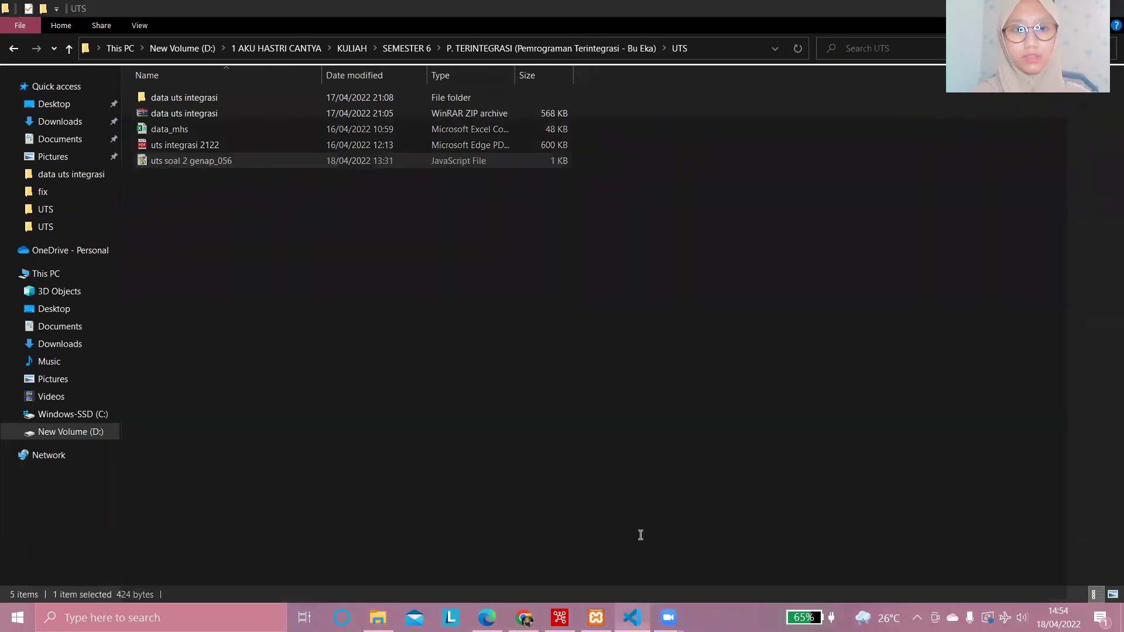
Step: Read the exported customer records in uts soal 2 genap_056.js from first to last, and return to the 056 uts 2 transformation in Spoon
drag(710, 583, 162, 531)
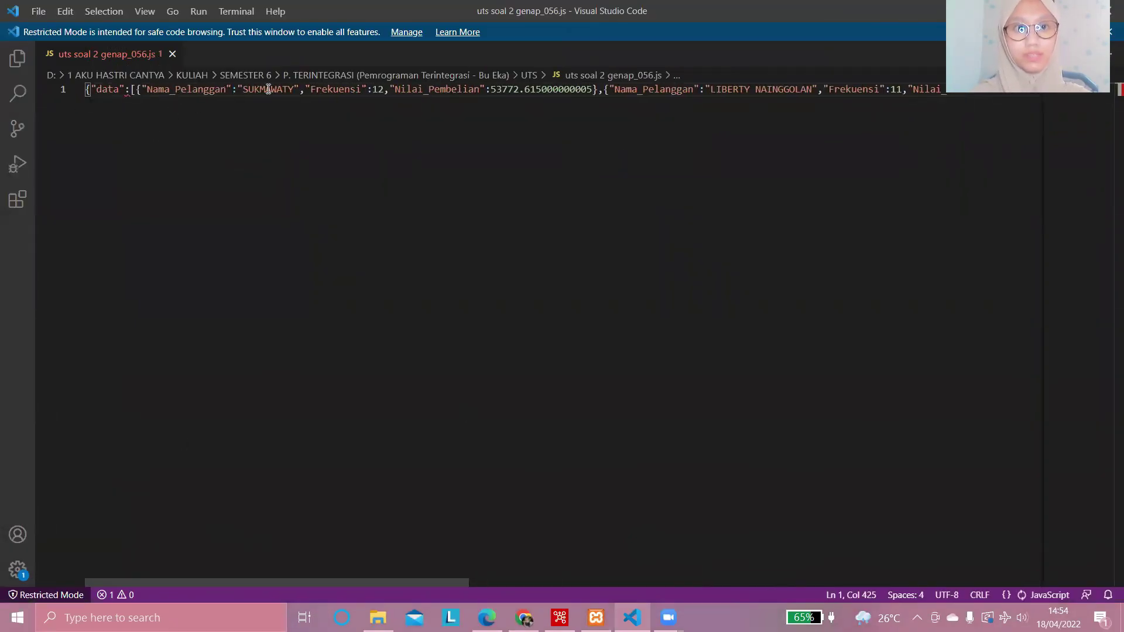
double_click(243, 88)
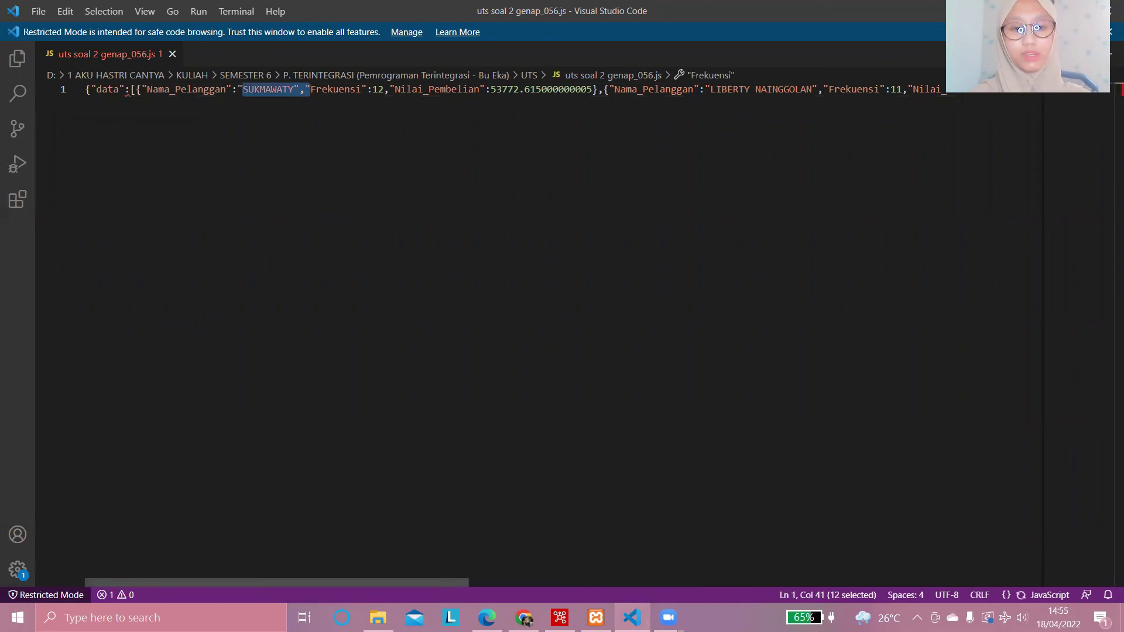
key(ctrl+z)
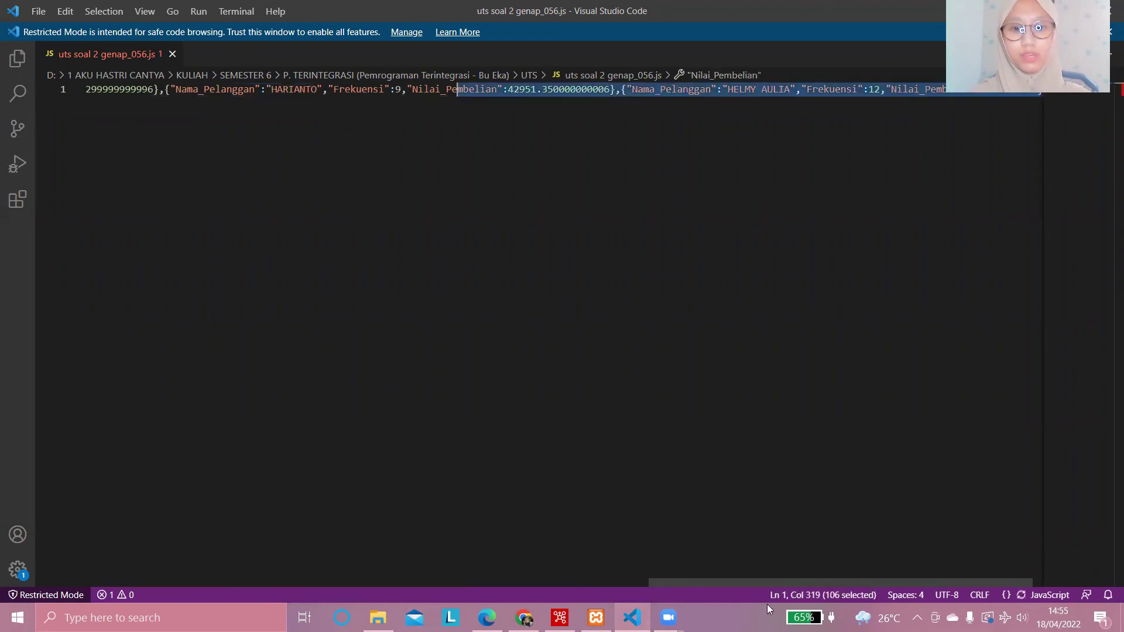
drag(751, 584, 769, 523)
click(805, 105)
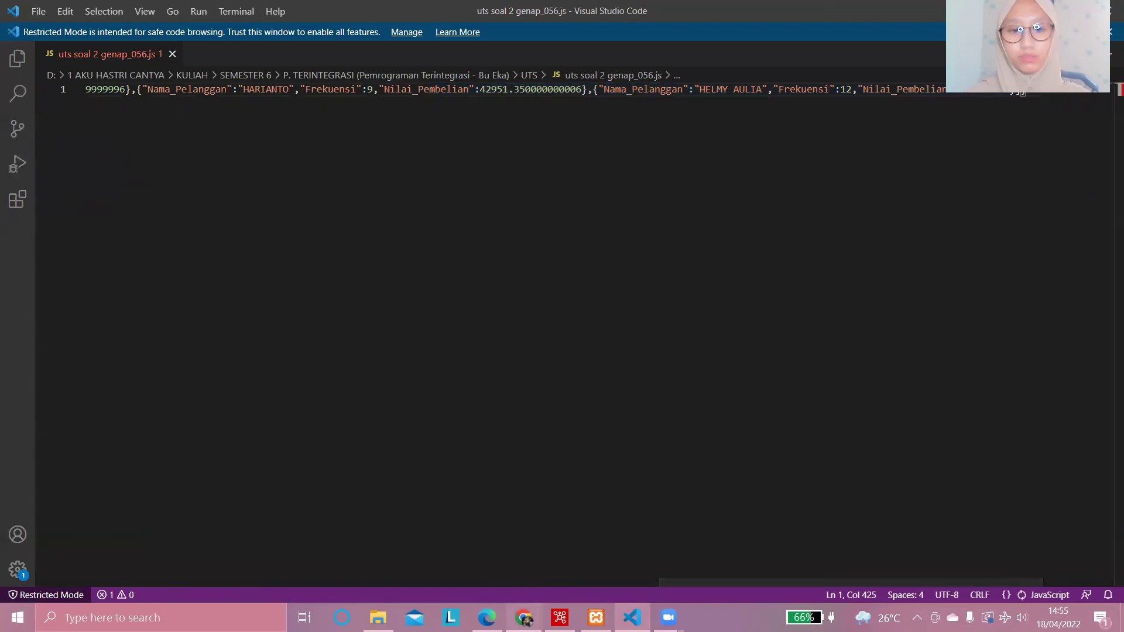
click(560, 617)
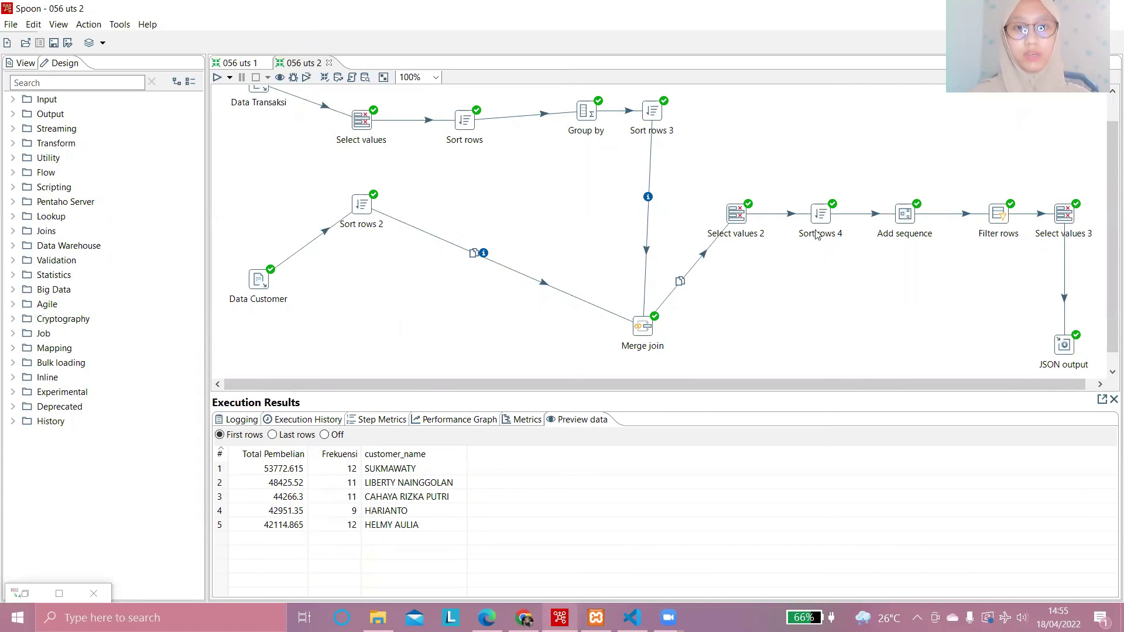
scroll(909, 312, up, 2)
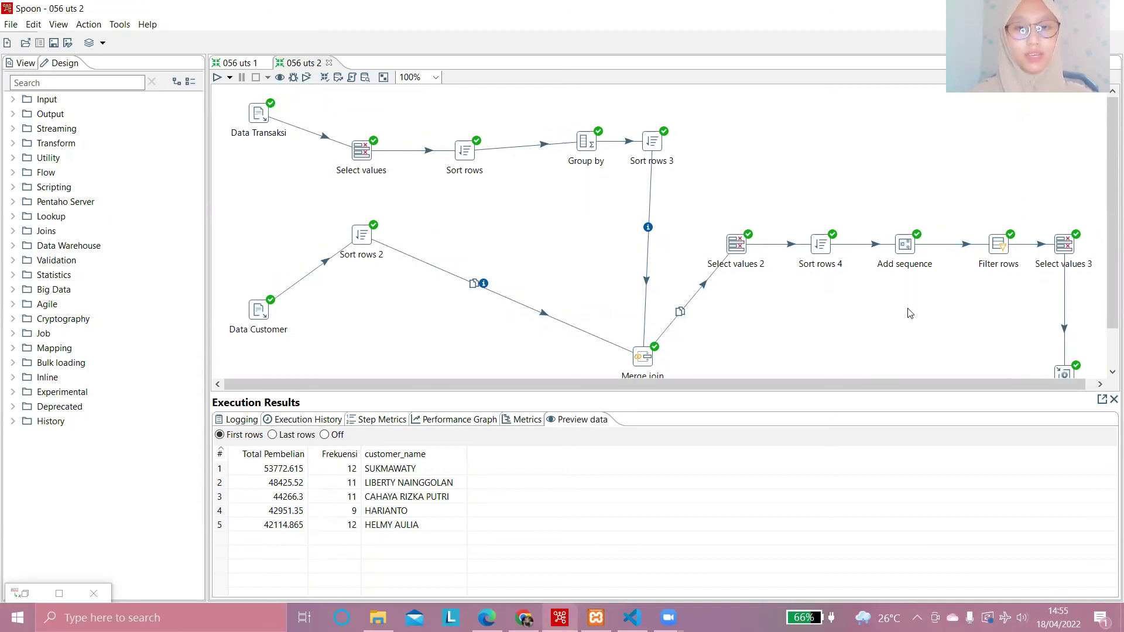